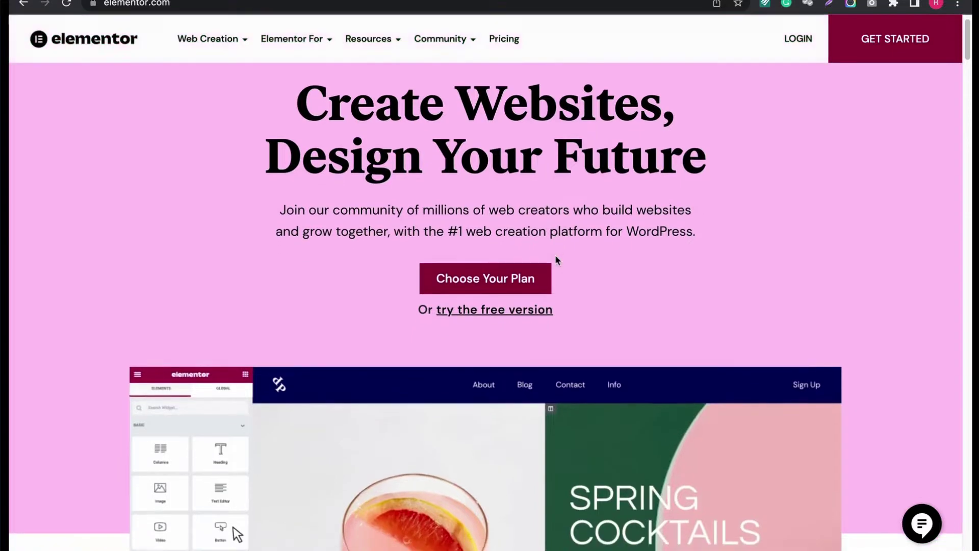
{"action": "scroll", "coordinate": [557, 261], "scroll_direction": "down", "scroll_amount": 2}
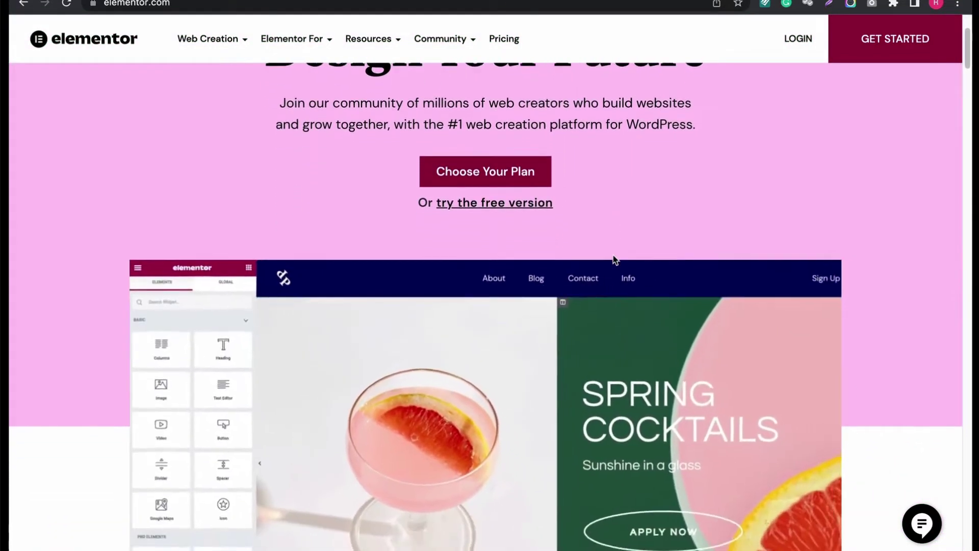
{"action": "scroll", "coordinate": [613, 254], "scroll_direction": "down", "scroll_amount": 4}
{"action": "scroll", "coordinate": [613, 254], "scroll_direction": "down", "scroll_amount": 1}
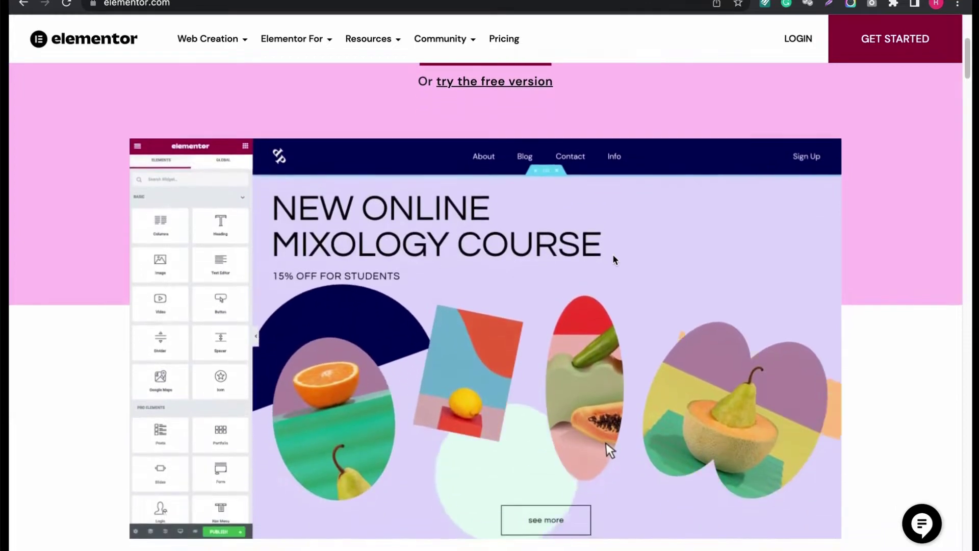
{"action": "scroll", "coordinate": [613, 255], "scroll_direction": "down", "scroll_amount": 3}
{"action": "scroll", "coordinate": [613, 255], "scroll_direction": "down", "scroll_amount": 3}
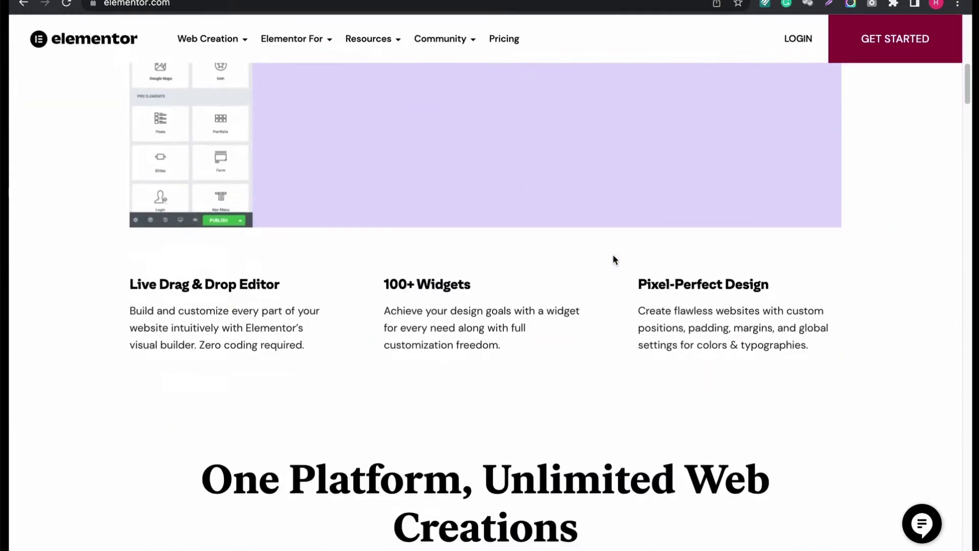
{"action": "scroll", "coordinate": [613, 254], "scroll_direction": "down", "scroll_amount": 1}
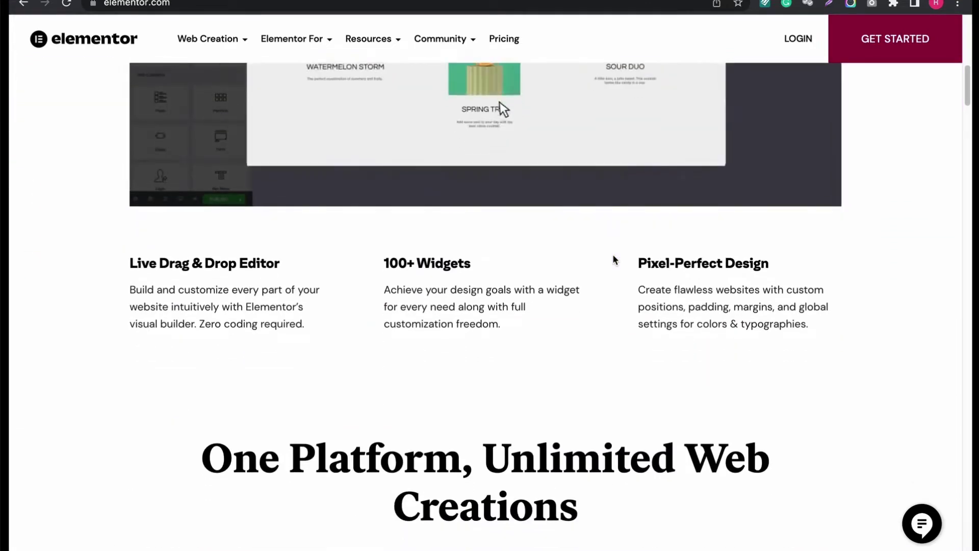
{"action": "scroll", "coordinate": [613, 254], "scroll_direction": "down", "scroll_amount": 1}
{"action": "scroll", "coordinate": [613, 254], "scroll_direction": "down", "scroll_amount": 5}
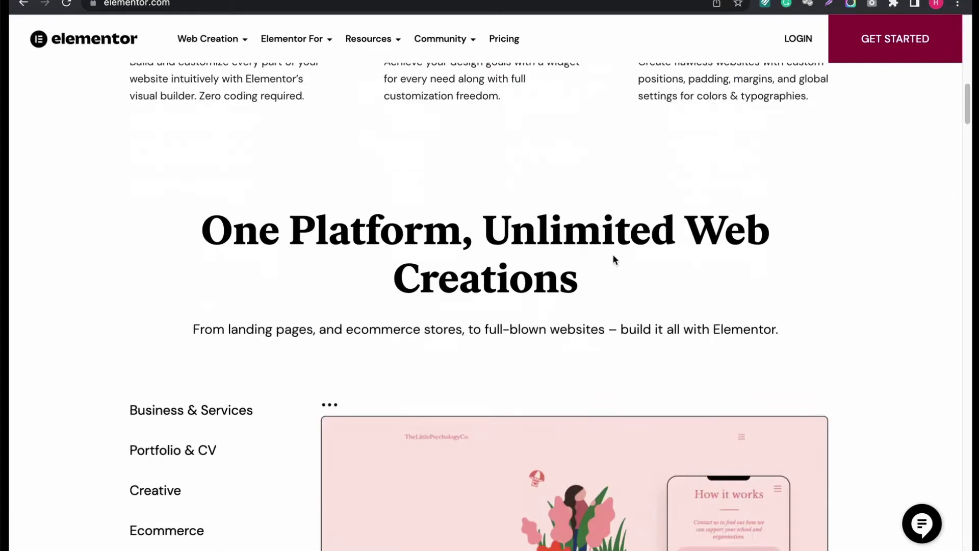
{"action": "scroll", "coordinate": [614, 254], "scroll_direction": "down", "scroll_amount": 1}
{"action": "scroll", "coordinate": [613, 255], "scroll_direction": "down", "scroll_amount": 1}
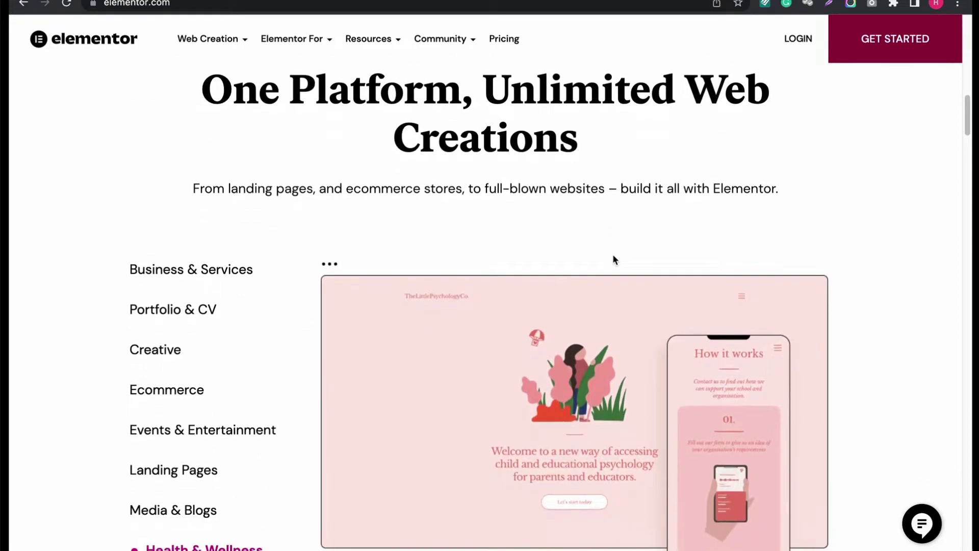
{"action": "scroll", "coordinate": [613, 255], "scroll_direction": "down", "scroll_amount": 1}
{"action": "scroll", "coordinate": [613, 254], "scroll_direction": "down", "scroll_amount": 1}
{"action": "scroll", "coordinate": [613, 254], "scroll_direction": "down", "scroll_amount": 1}
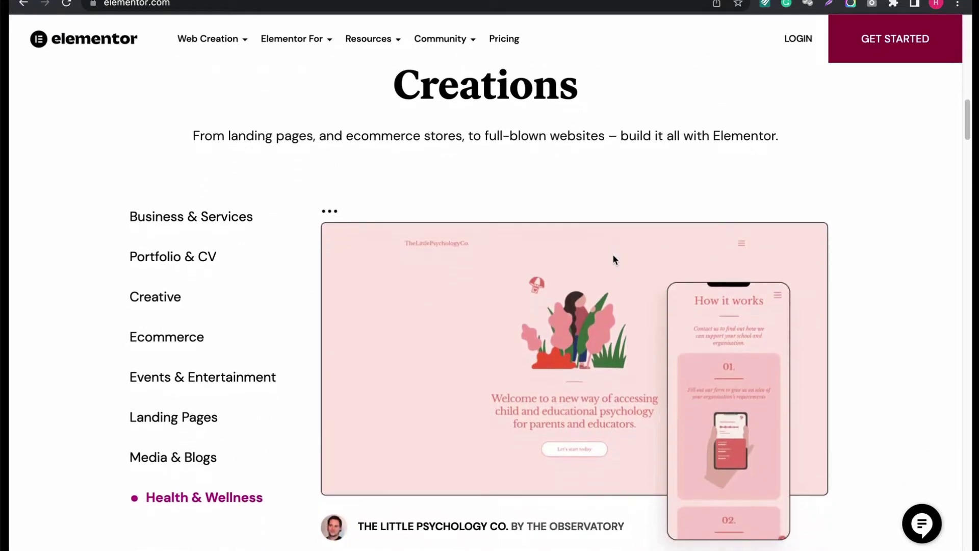
{"action": "scroll", "coordinate": [613, 254], "scroll_direction": "down", "scroll_amount": 1}
{"action": "scroll", "coordinate": [613, 255], "scroll_direction": "down", "scroll_amount": 1}
{"action": "scroll", "coordinate": [613, 254], "scroll_direction": "down", "scroll_amount": 1}
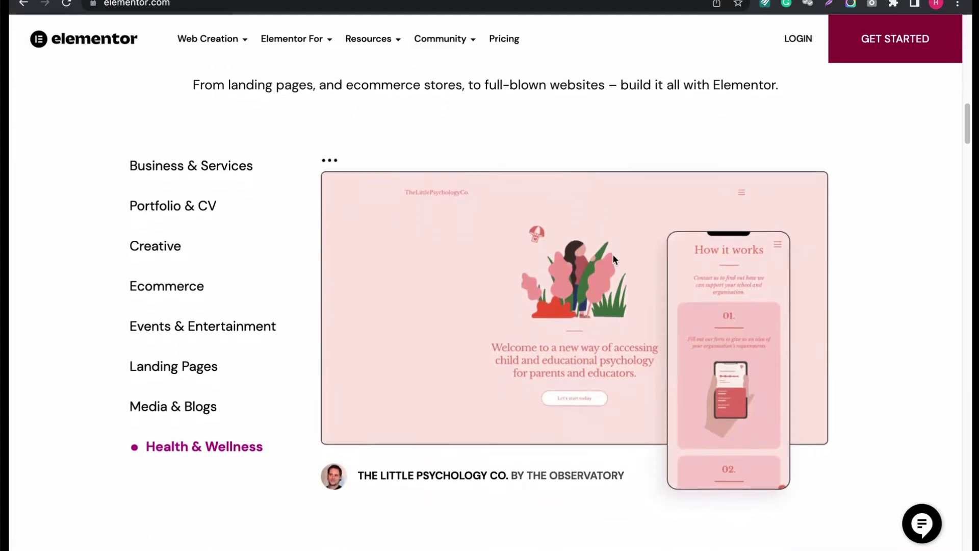
{"action": "scroll", "coordinate": [613, 254], "scroll_direction": "down", "scroll_amount": 4}
{"action": "scroll", "coordinate": [613, 254], "scroll_direction": "up", "scroll_amount": 3}
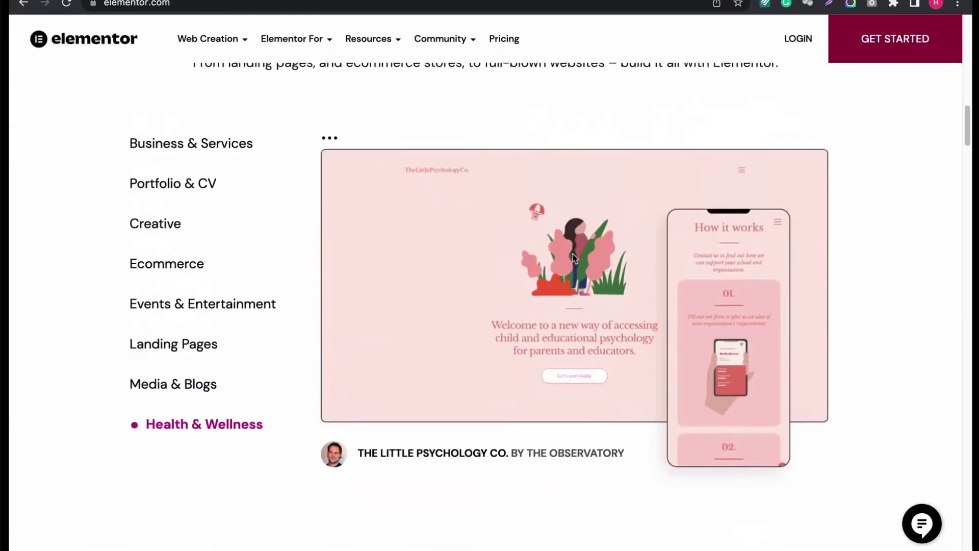
{"action": "left_click", "coordinate": [186, 147]}
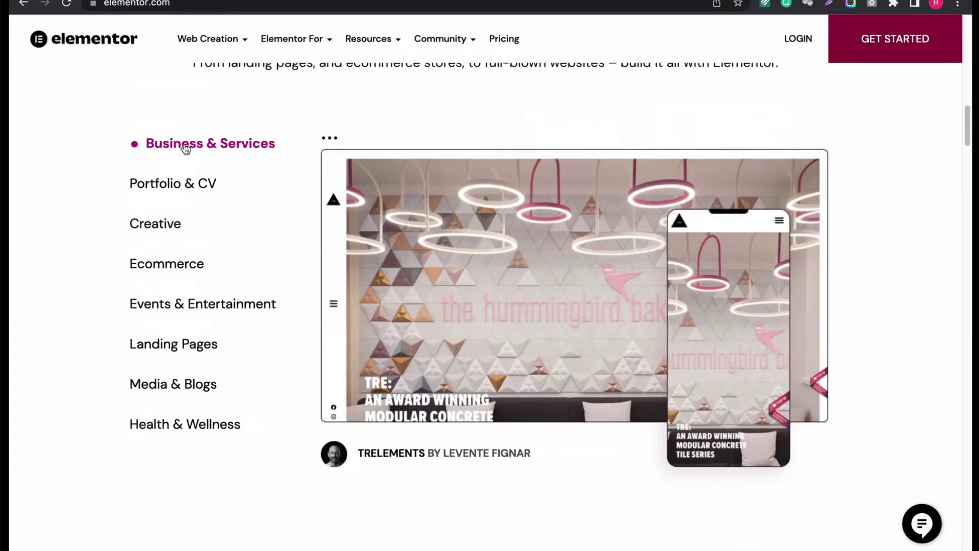
{"action": "left_click", "coordinate": [186, 186]}
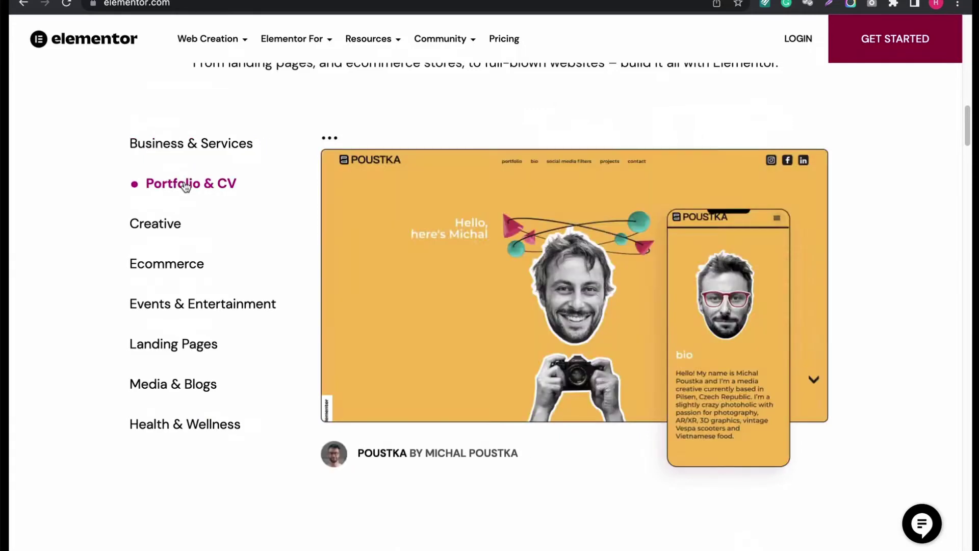
{"action": "left_click", "coordinate": [162, 228]}
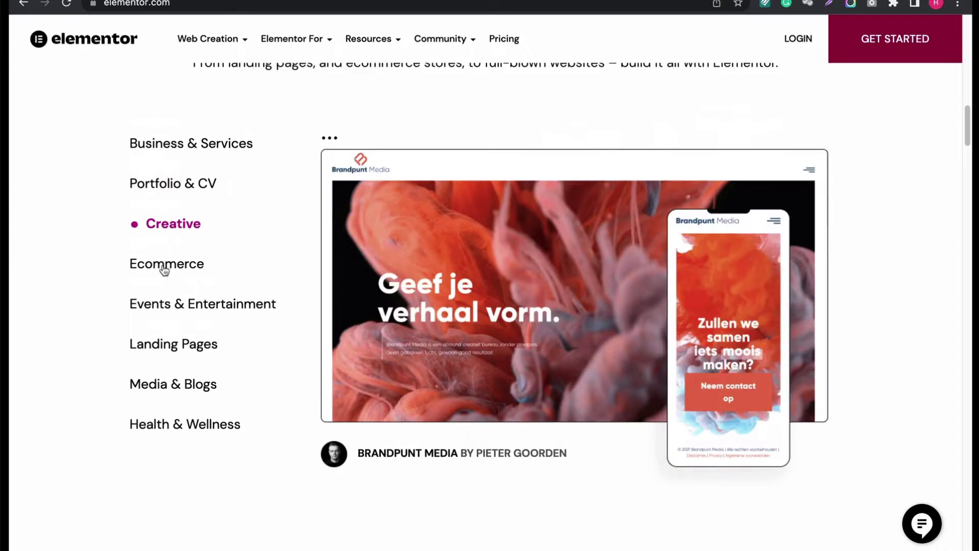
{"action": "left_click", "coordinate": [162, 269]}
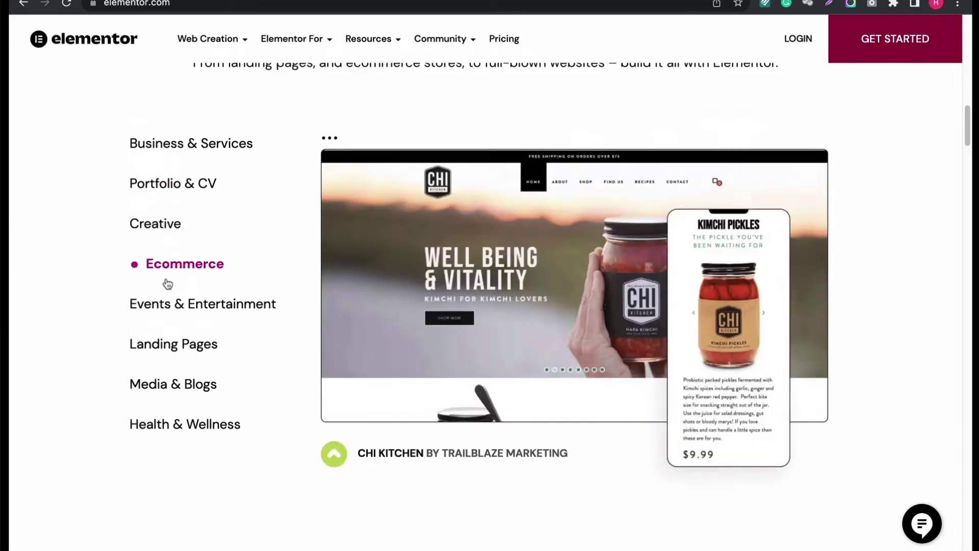
{"action": "left_click", "coordinate": [178, 305]}
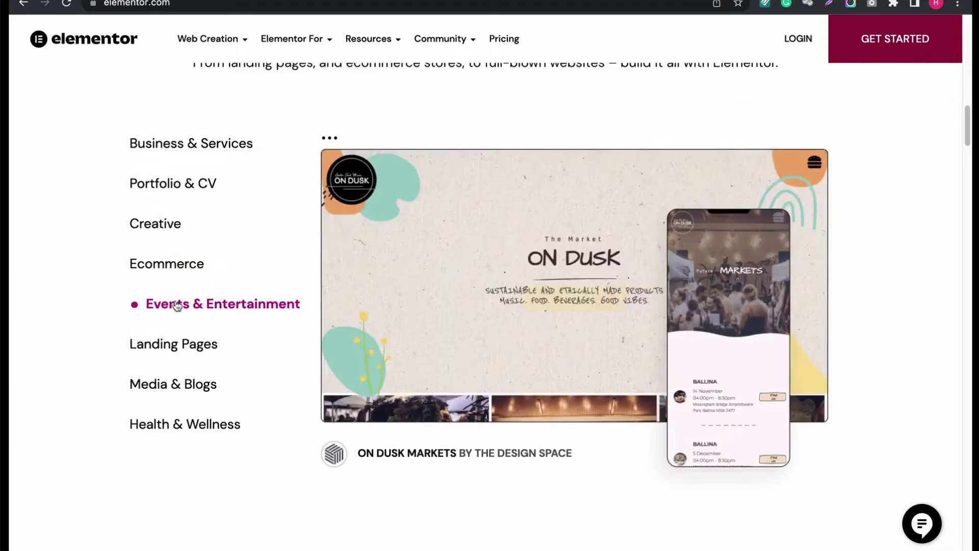
{"action": "left_click", "coordinate": [185, 346]}
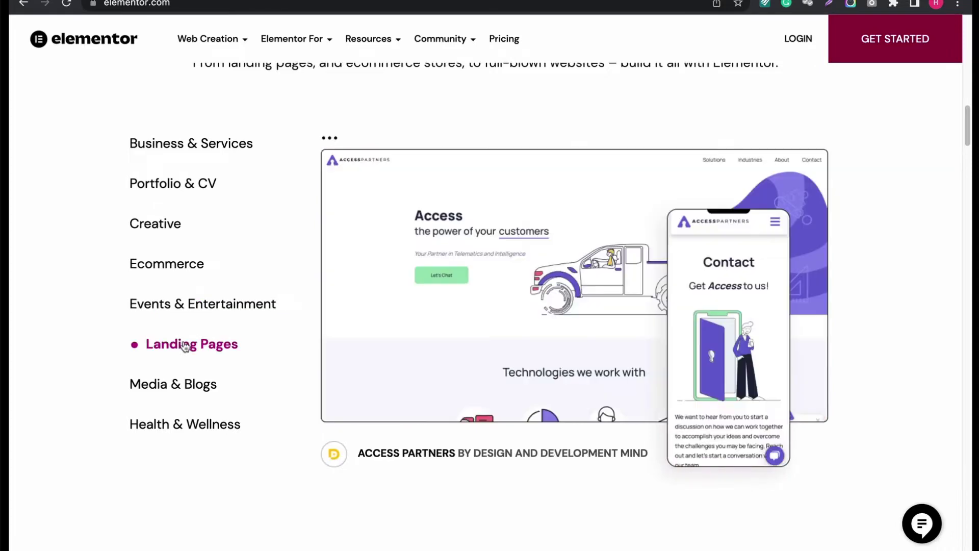
{"action": "left_click", "coordinate": [187, 389]}
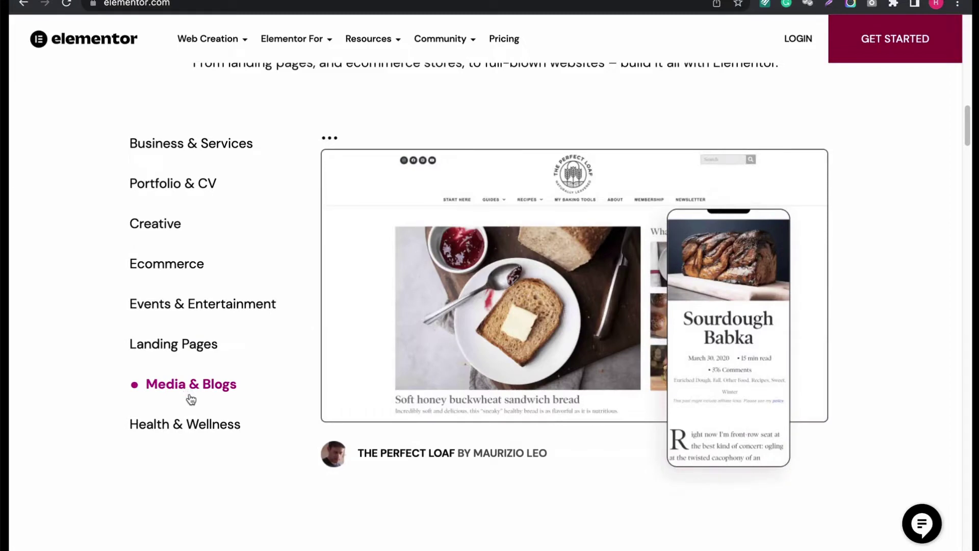
{"action": "left_click", "coordinate": [197, 424]}
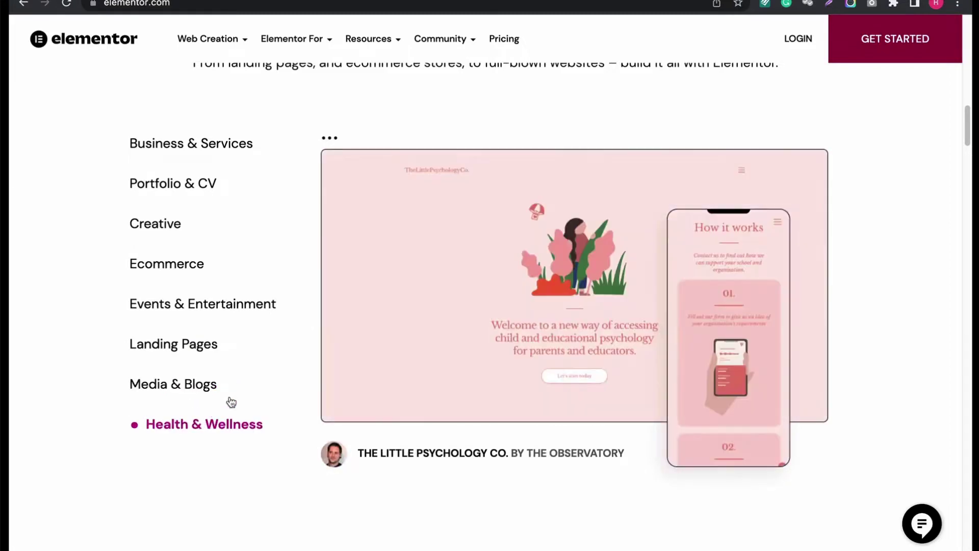
{"action": "scroll", "coordinate": [342, 191], "scroll_direction": "down", "scroll_amount": 8}
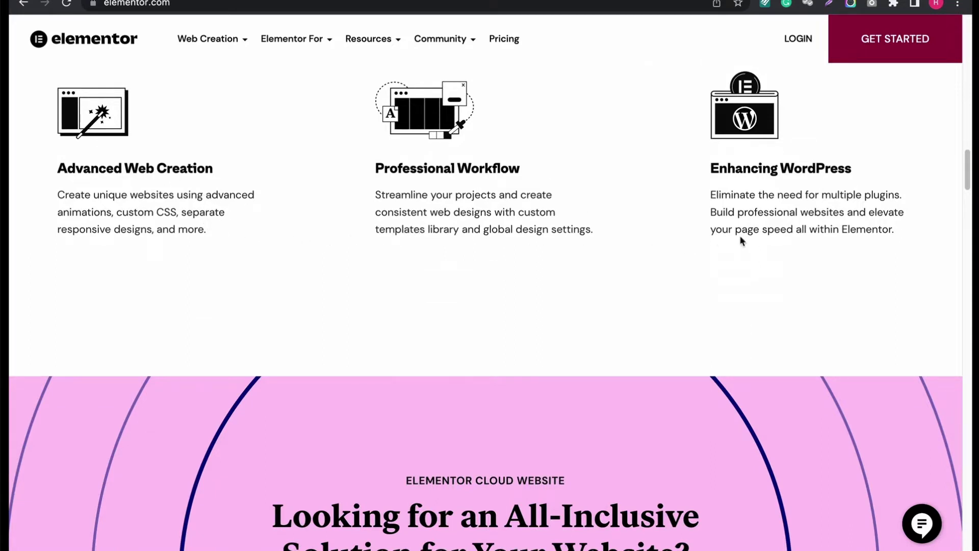
{"action": "scroll", "coordinate": [785, 216], "scroll_direction": "down", "scroll_amount": 2}
{"action": "scroll", "coordinate": [786, 216], "scroll_direction": "down", "scroll_amount": 3}
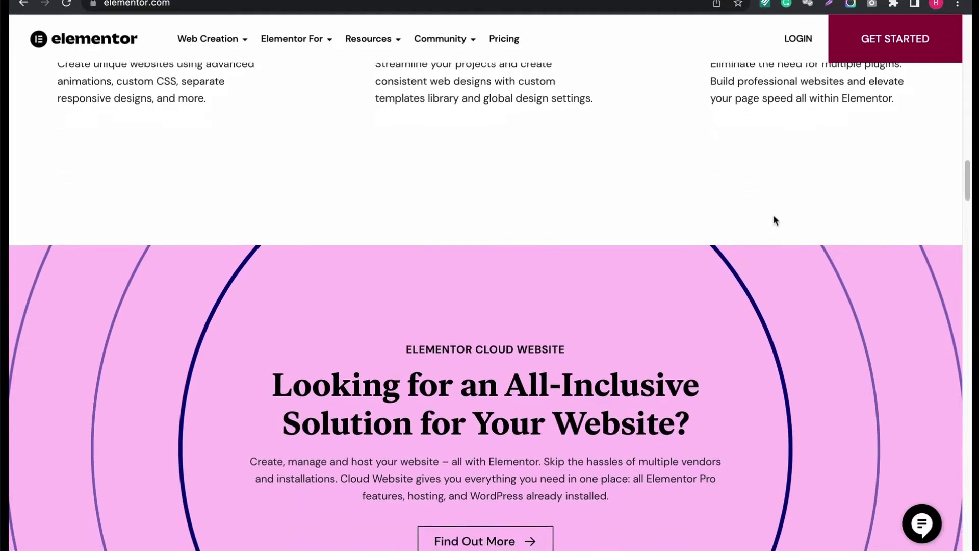
{"action": "scroll", "coordinate": [775, 215], "scroll_direction": "down", "scroll_amount": 3}
{"action": "scroll", "coordinate": [774, 215], "scroll_direction": "down", "scroll_amount": 2}
{"action": "scroll", "coordinate": [774, 220], "scroll_direction": "down", "scroll_amount": 3}
{"action": "scroll", "coordinate": [774, 221], "scroll_direction": "down", "scroll_amount": 3}
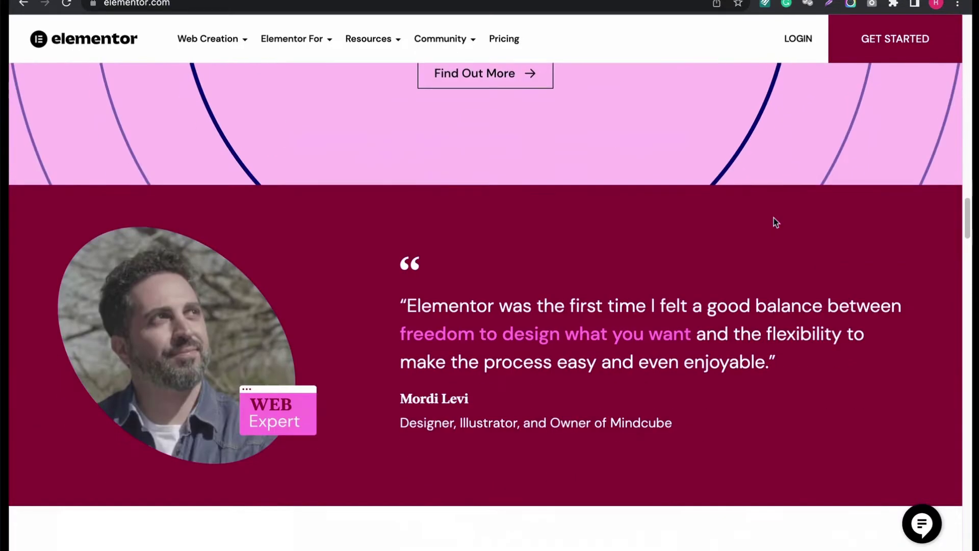
{"action": "scroll", "coordinate": [774, 221], "scroll_direction": "down", "scroll_amount": 3}
{"action": "scroll", "coordinate": [774, 221], "scroll_direction": "down", "scroll_amount": 1}
{"action": "scroll", "coordinate": [773, 218], "scroll_direction": "down", "scroll_amount": 3}
{"action": "scroll", "coordinate": [774, 218], "scroll_direction": "down", "scroll_amount": 2}
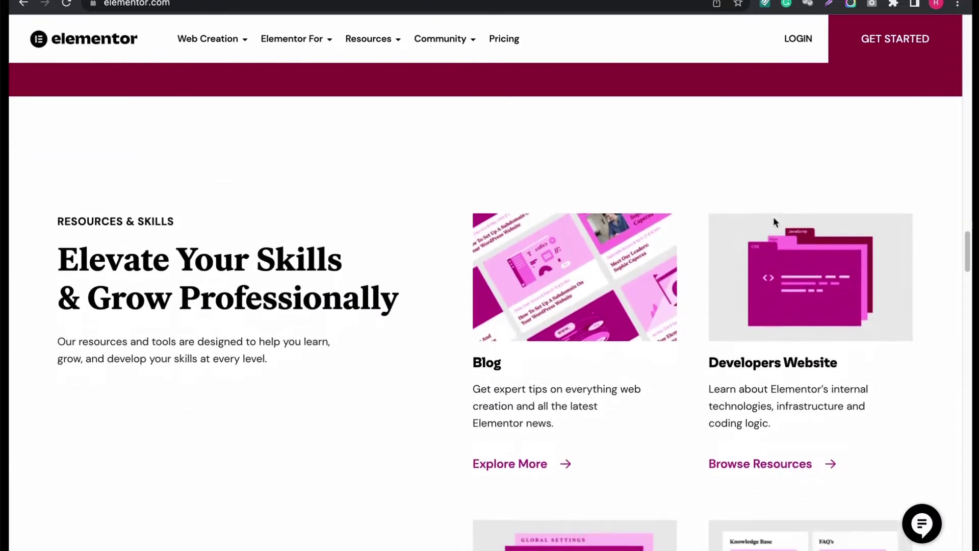
{"action": "scroll", "coordinate": [774, 218], "scroll_direction": "down", "scroll_amount": 1}
{"action": "scroll", "coordinate": [773, 219], "scroll_direction": "down", "scroll_amount": 1}
{"action": "scroll", "coordinate": [774, 222], "scroll_direction": "down", "scroll_amount": 1}
{"action": "scroll", "coordinate": [775, 221], "scroll_direction": "down", "scroll_amount": 2}
{"action": "scroll", "coordinate": [775, 222], "scroll_direction": "down", "scroll_amount": 1}
{"action": "scroll", "coordinate": [774, 222], "scroll_direction": "down", "scroll_amount": 1}
{"action": "scroll", "coordinate": [774, 220], "scroll_direction": "down", "scroll_amount": 2}
{"action": "scroll", "coordinate": [773, 220], "scroll_direction": "down", "scroll_amount": 2}
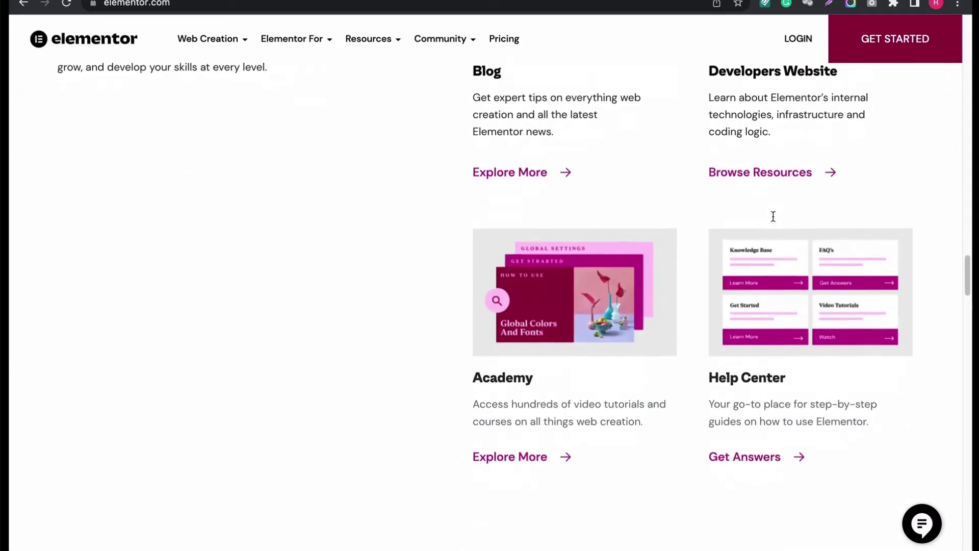
{"action": "scroll", "coordinate": [760, 220], "scroll_direction": "down", "scroll_amount": 3}
{"action": "scroll", "coordinate": [760, 221], "scroll_direction": "down", "scroll_amount": 1}
{"action": "scroll", "coordinate": [760, 220], "scroll_direction": "down", "scroll_amount": 8}
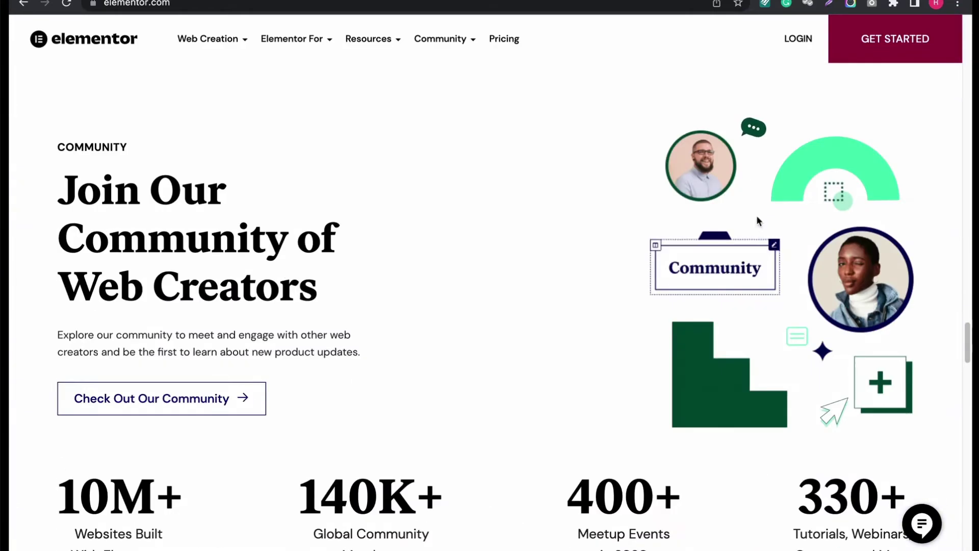
{"action": "scroll", "coordinate": [758, 216], "scroll_direction": "down", "scroll_amount": 2}
{"action": "scroll", "coordinate": [757, 216], "scroll_direction": "down", "scroll_amount": 6}
{"action": "scroll", "coordinate": [738, 216], "scroll_direction": "down", "scroll_amount": 3}
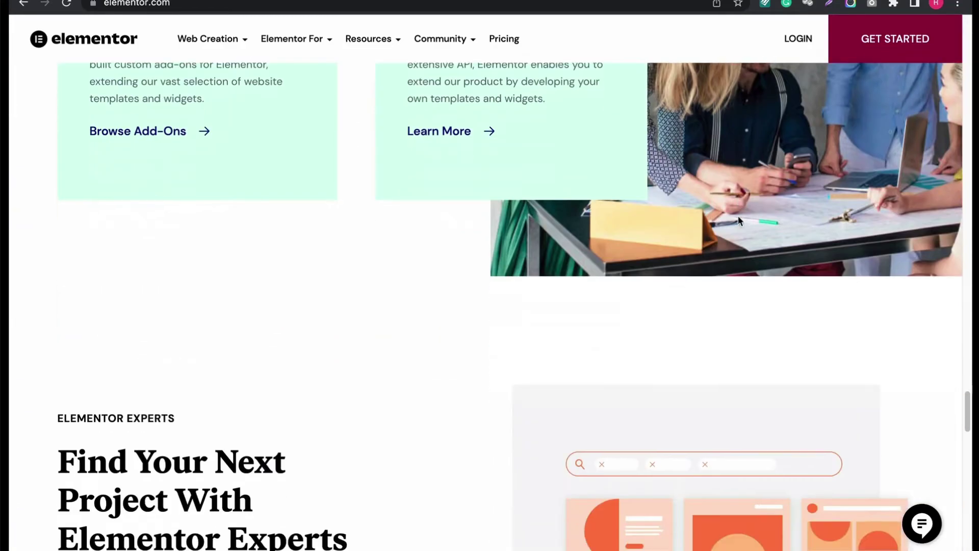
{"action": "scroll", "coordinate": [739, 217], "scroll_direction": "down", "scroll_amount": 1}
{"action": "scroll", "coordinate": [738, 217], "scroll_direction": "up", "scroll_amount": 8}
{"action": "scroll", "coordinate": [739, 221], "scroll_direction": "down", "scroll_amount": 2}
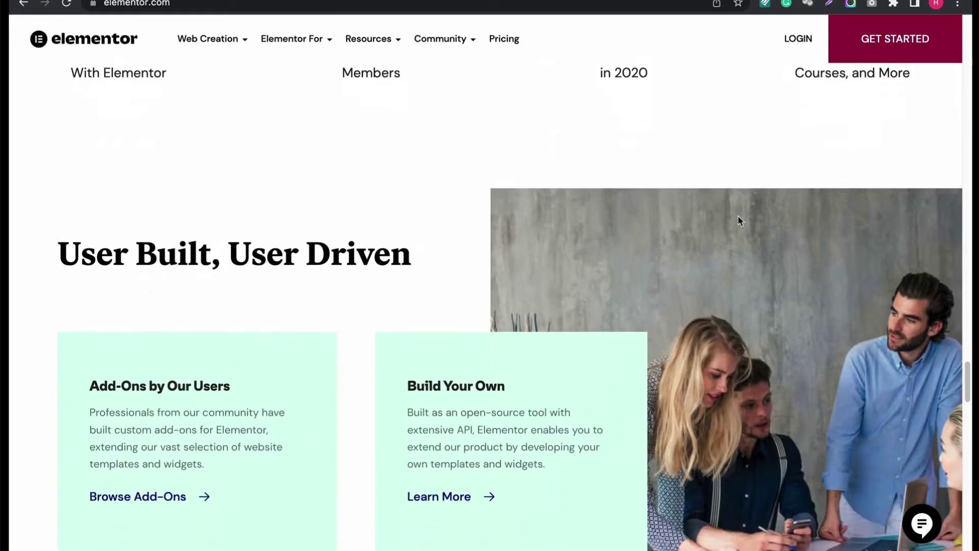
{"action": "scroll", "coordinate": [738, 220], "scroll_direction": "down", "scroll_amount": 5}
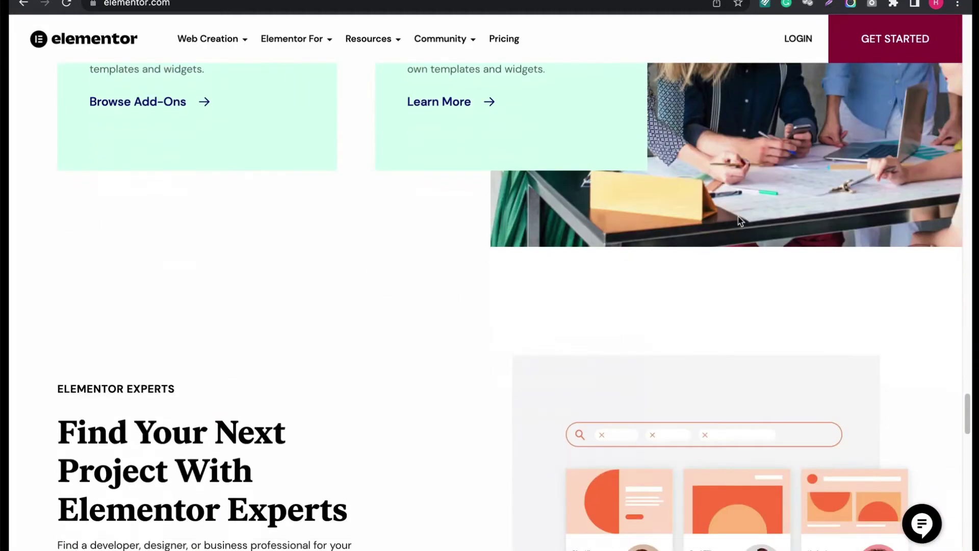
{"action": "scroll", "coordinate": [738, 220], "scroll_direction": "down", "scroll_amount": 1}
{"action": "scroll", "coordinate": [739, 221], "scroll_direction": "down", "scroll_amount": 2}
{"action": "scroll", "coordinate": [739, 221], "scroll_direction": "down", "scroll_amount": 2}
{"action": "scroll", "coordinate": [739, 221], "scroll_direction": "down", "scroll_amount": 4}
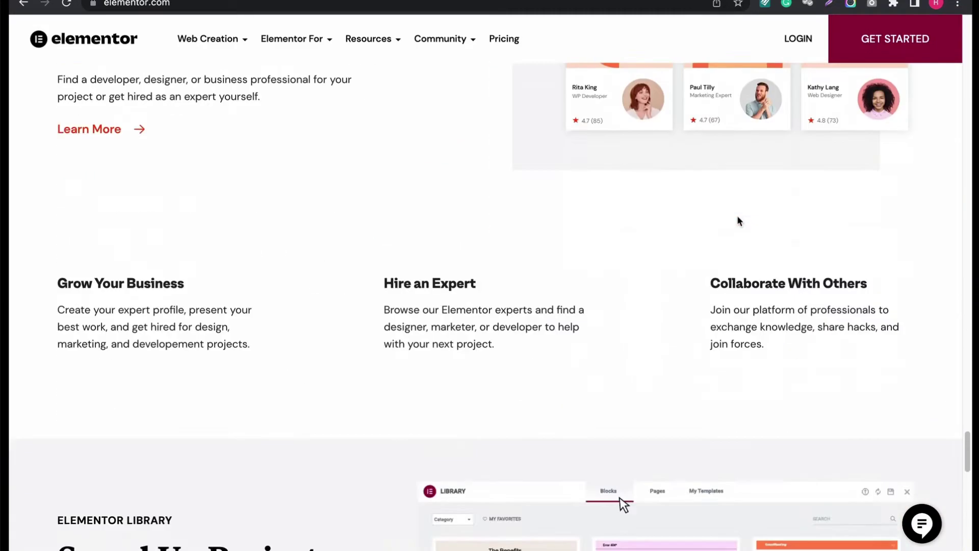
{"action": "scroll", "coordinate": [738, 221], "scroll_direction": "down", "scroll_amount": 2}
{"action": "scroll", "coordinate": [738, 220], "scroll_direction": "down", "scroll_amount": 3}
{"action": "scroll", "coordinate": [724, 220], "scroll_direction": "down", "scroll_amount": 3}
{"action": "scroll", "coordinate": [714, 215], "scroll_direction": "down", "scroll_amount": 4}
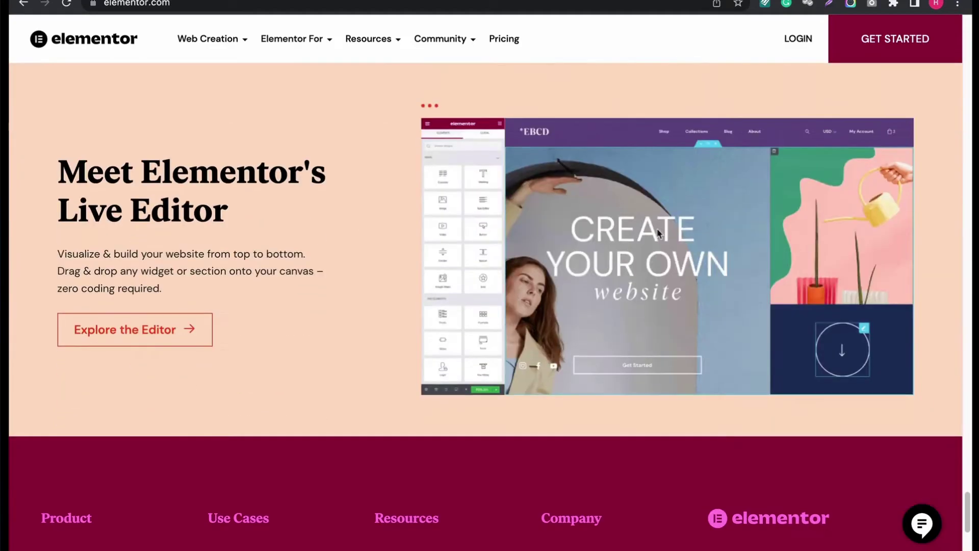
{"action": "scroll", "coordinate": [642, 233], "scroll_direction": "down", "scroll_amount": 1}
{"action": "scroll", "coordinate": [641, 233], "scroll_direction": "down", "scroll_amount": 4}
{"action": "scroll", "coordinate": [642, 233], "scroll_direction": "up", "scroll_amount": 4}
{"action": "scroll", "coordinate": [642, 237], "scroll_direction": "up", "scroll_amount": 2}
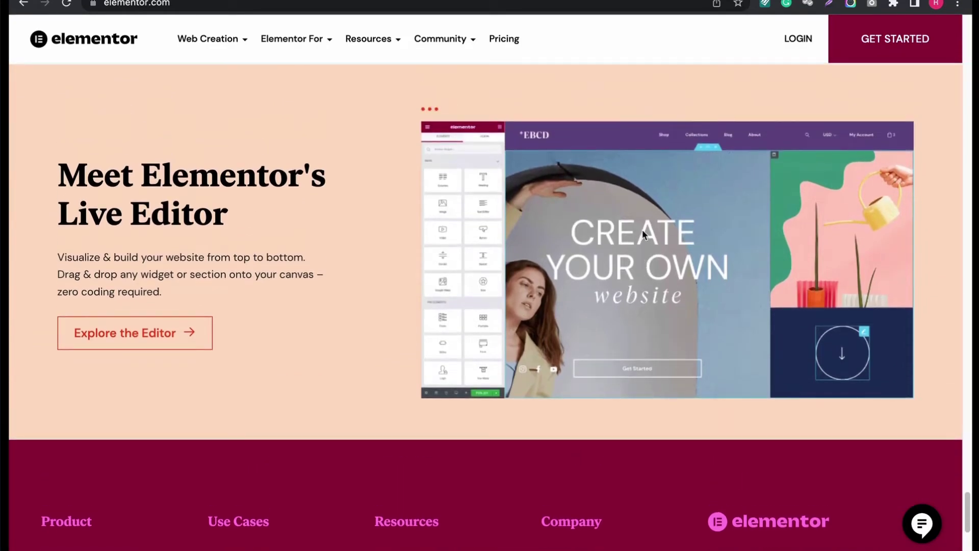
{"action": "scroll", "coordinate": [642, 230], "scroll_direction": "down", "scroll_amount": 1}
{"action": "scroll", "coordinate": [640, 225], "scroll_direction": "down", "scroll_amount": 2}
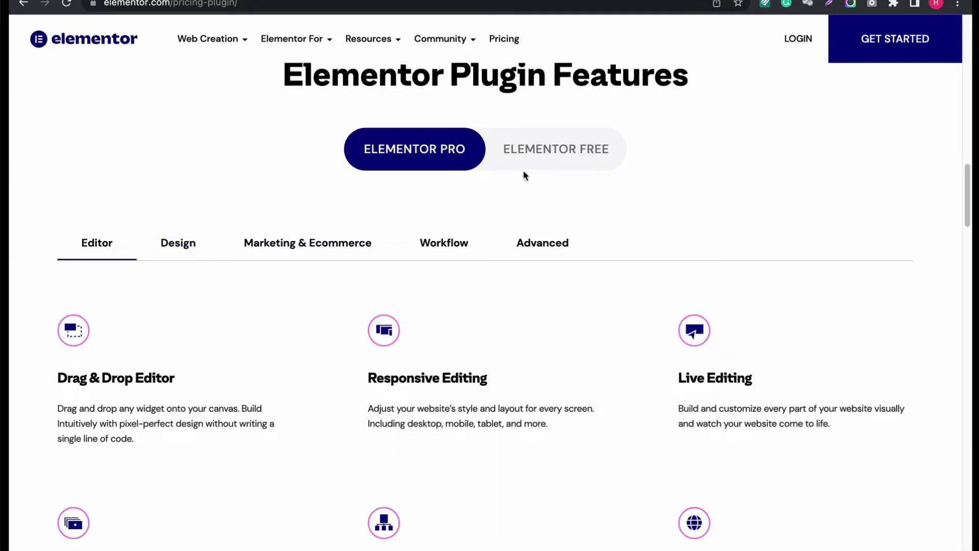
- Switch the features view to Elementor Free and show its Design features: Global Colors, Global Fonts, Website Kits
{"action": "left_click", "coordinate": [525, 164]}
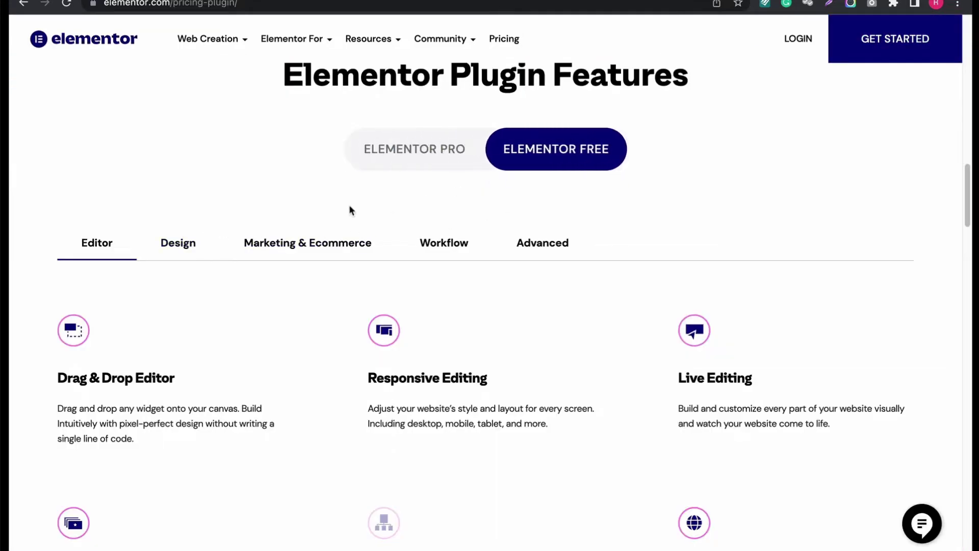
{"action": "scroll", "coordinate": [347, 211], "scroll_direction": "down", "scroll_amount": 3}
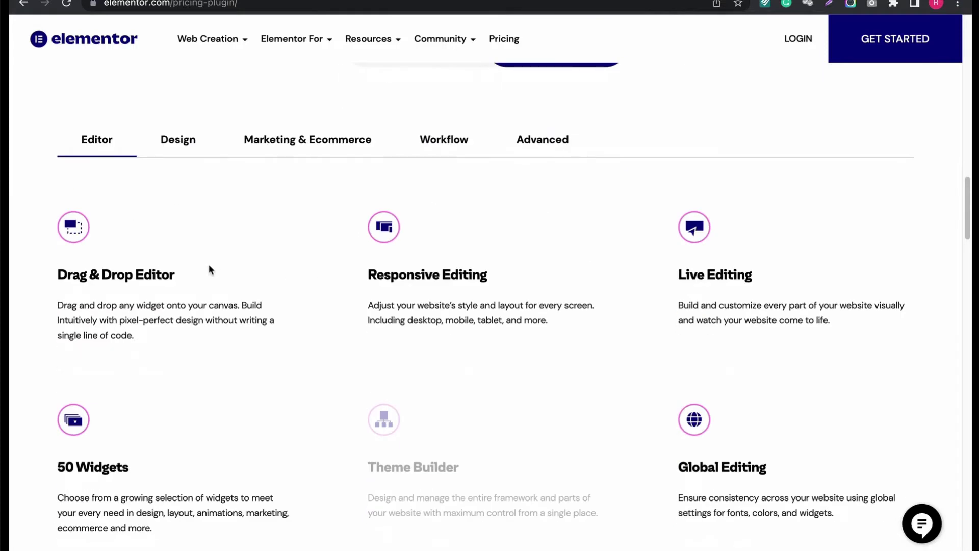
{"action": "scroll", "coordinate": [209, 264], "scroll_direction": "down", "scroll_amount": 2}
{"action": "scroll", "coordinate": [209, 265], "scroll_direction": "down", "scroll_amount": 1}
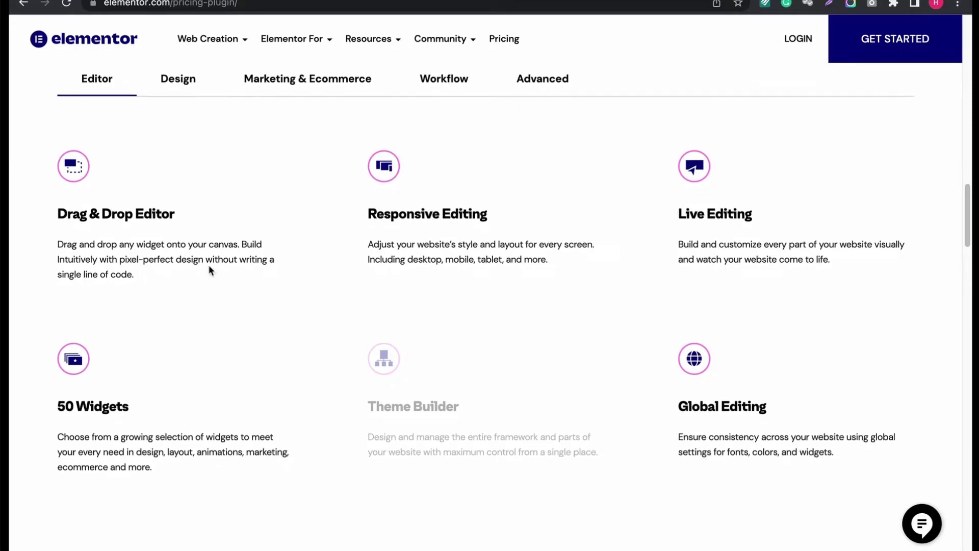
{"action": "scroll", "coordinate": [209, 265], "scroll_direction": "up", "scroll_amount": 1}
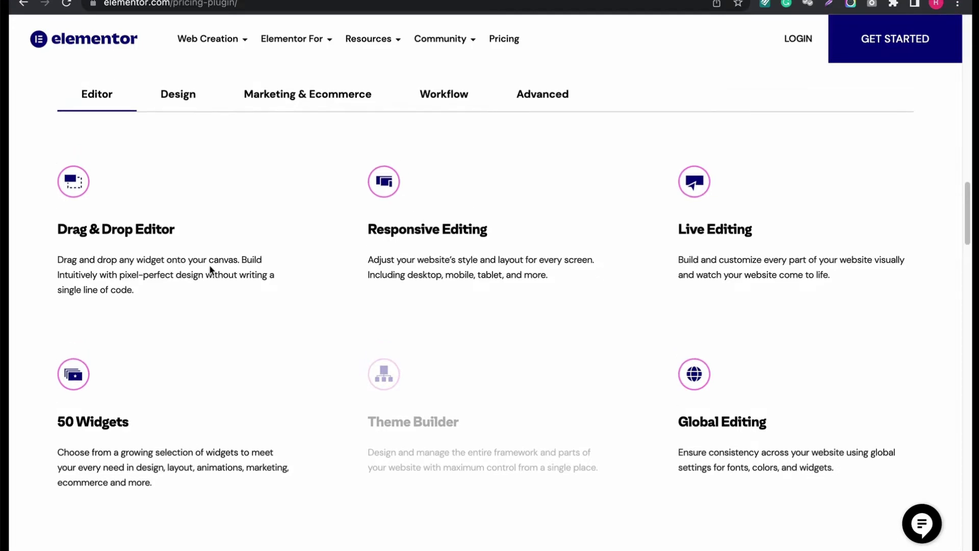
{"action": "left_click", "coordinate": [173, 94]}
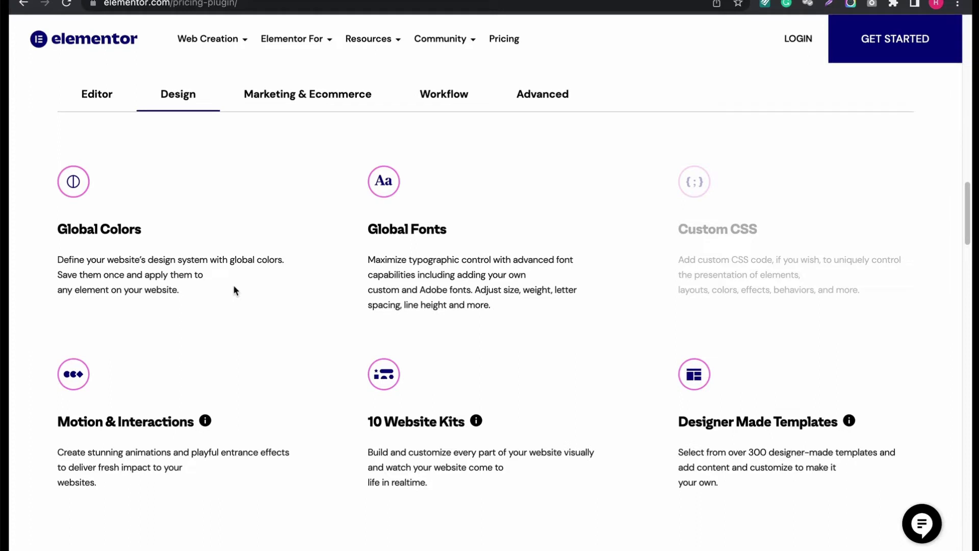
{"action": "scroll", "coordinate": [234, 286], "scroll_direction": "down", "scroll_amount": 1}
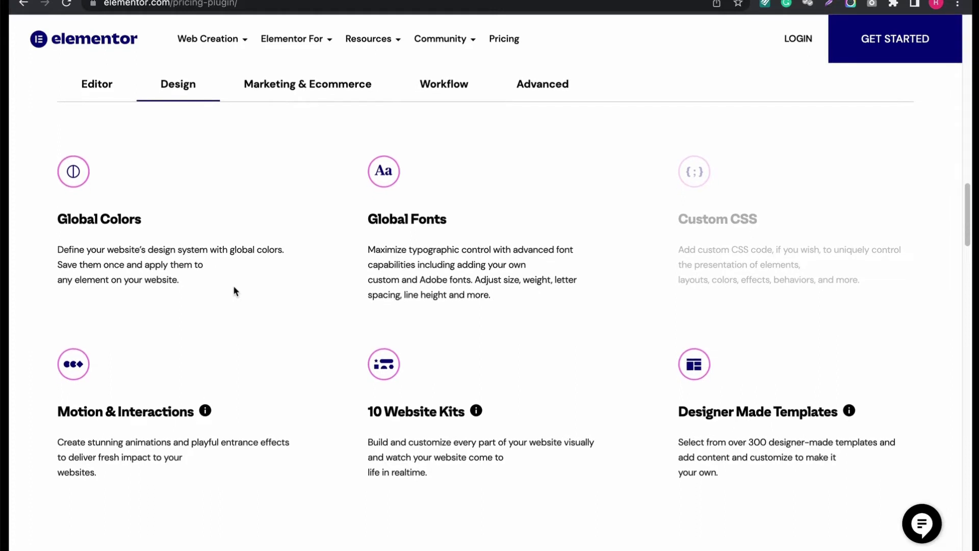
- Browse Elementor Free's Marketing & Ecommerce, Workflow and Advanced feature lists in turn
{"action": "left_click", "coordinate": [333, 85]}
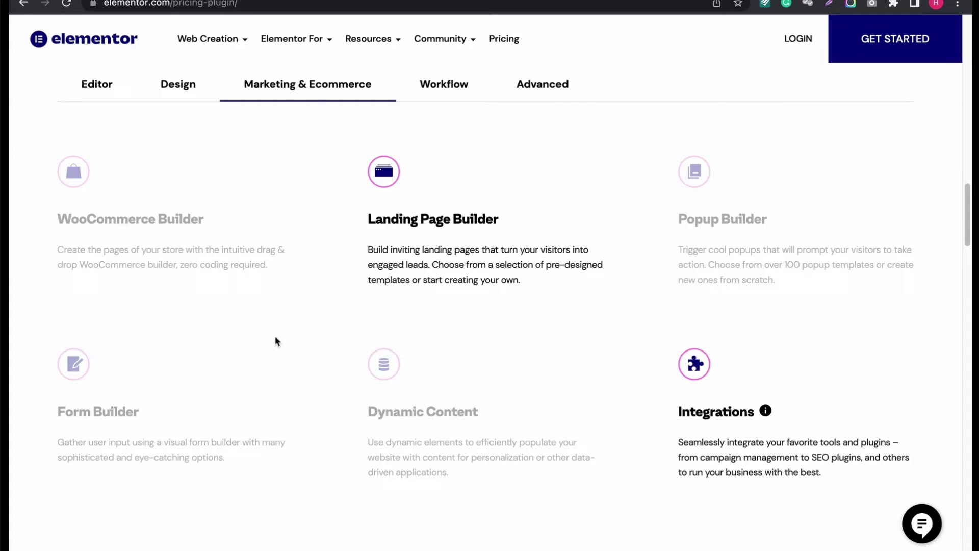
{"action": "left_click", "coordinate": [451, 84]}
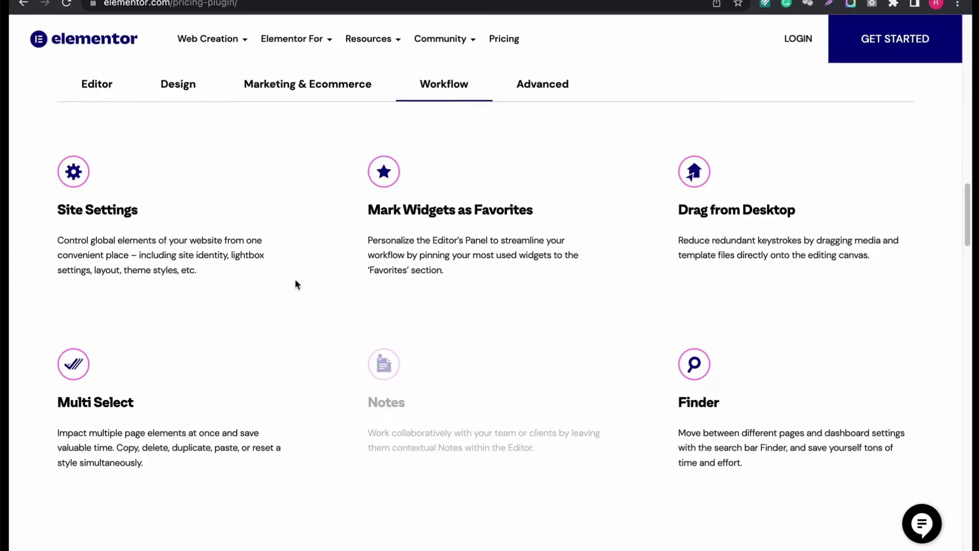
{"action": "scroll", "coordinate": [296, 286], "scroll_direction": "down", "scroll_amount": 1}
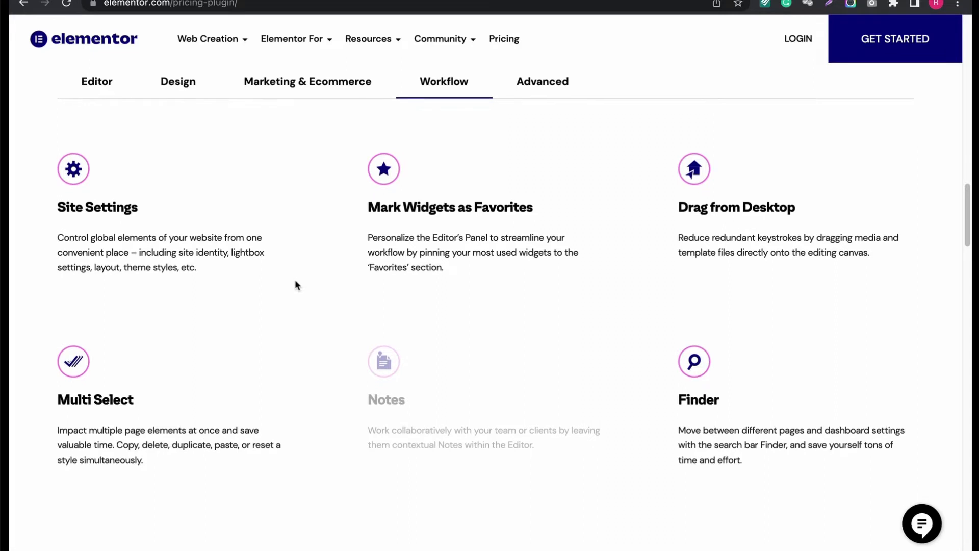
{"action": "left_click", "coordinate": [548, 82]}
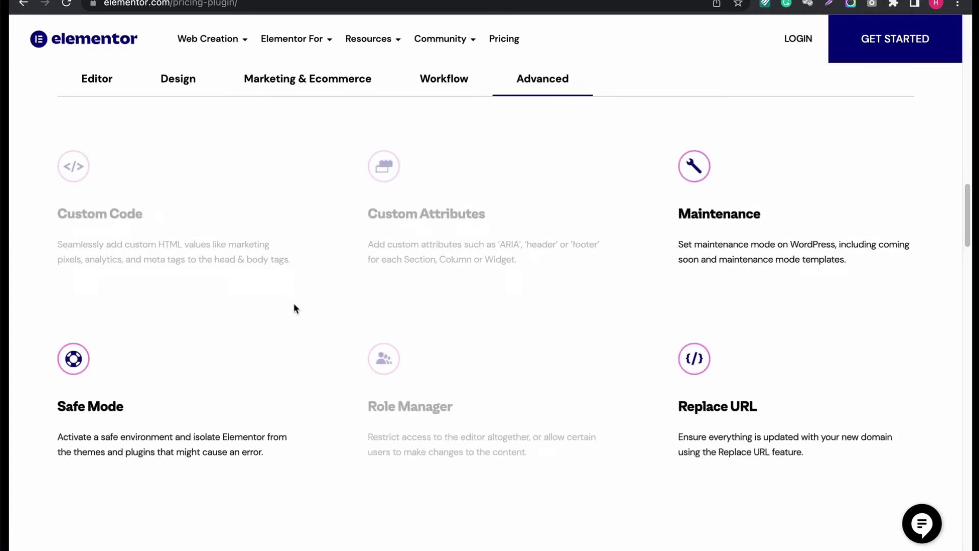
{"action": "scroll", "coordinate": [293, 302], "scroll_direction": "down", "scroll_amount": 3}
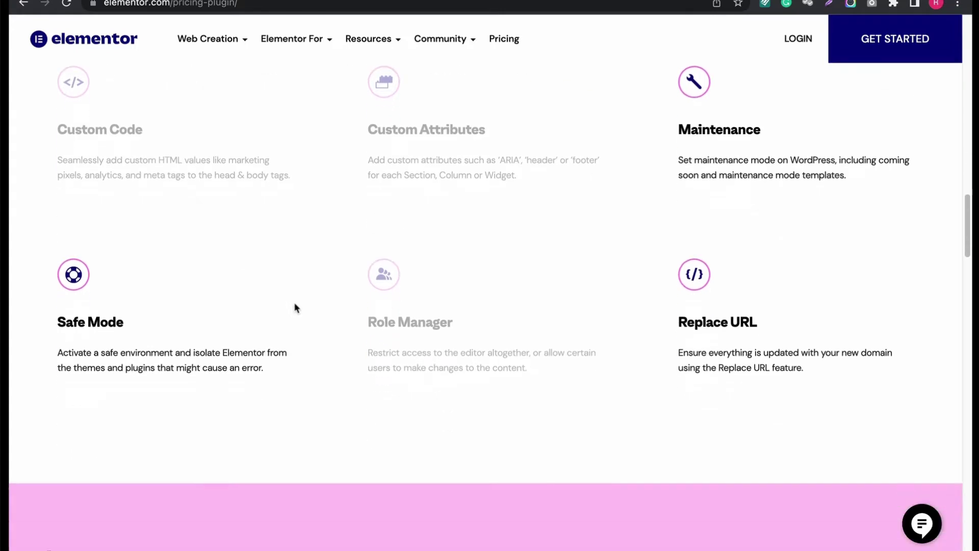
{"action": "scroll", "coordinate": [295, 303], "scroll_direction": "down", "scroll_amount": 2}
{"action": "scroll", "coordinate": [296, 307], "scroll_direction": "down", "scroll_amount": 2}
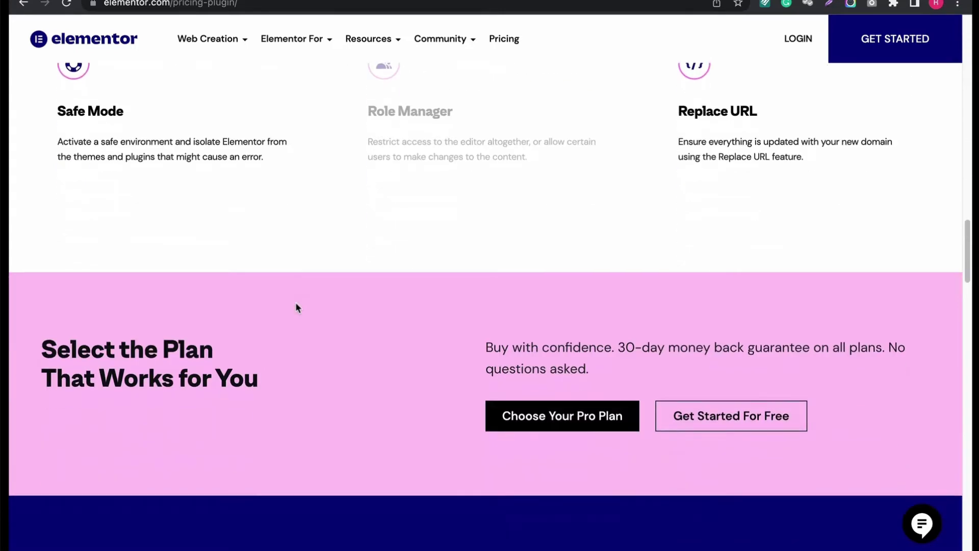
{"action": "scroll", "coordinate": [297, 308], "scroll_direction": "up", "scroll_amount": 1}
{"action": "scroll", "coordinate": [297, 308], "scroll_direction": "up", "scroll_amount": 1}
{"action": "scroll", "coordinate": [298, 308], "scroll_direction": "up", "scroll_amount": 1}
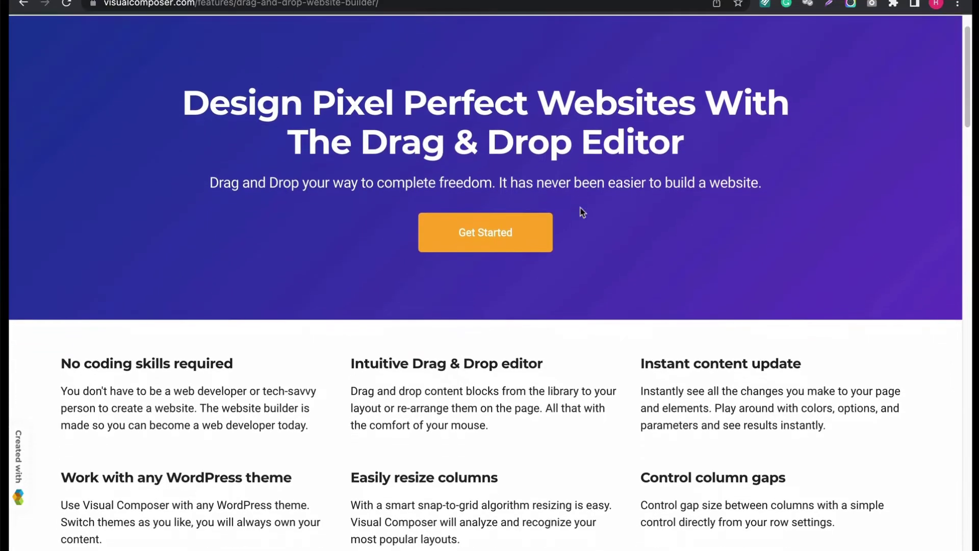
{"action": "scroll", "coordinate": [580, 208], "scroll_direction": "down", "scroll_amount": 3}
{"action": "scroll", "coordinate": [585, 207], "scroll_direction": "down", "scroll_amount": 3}
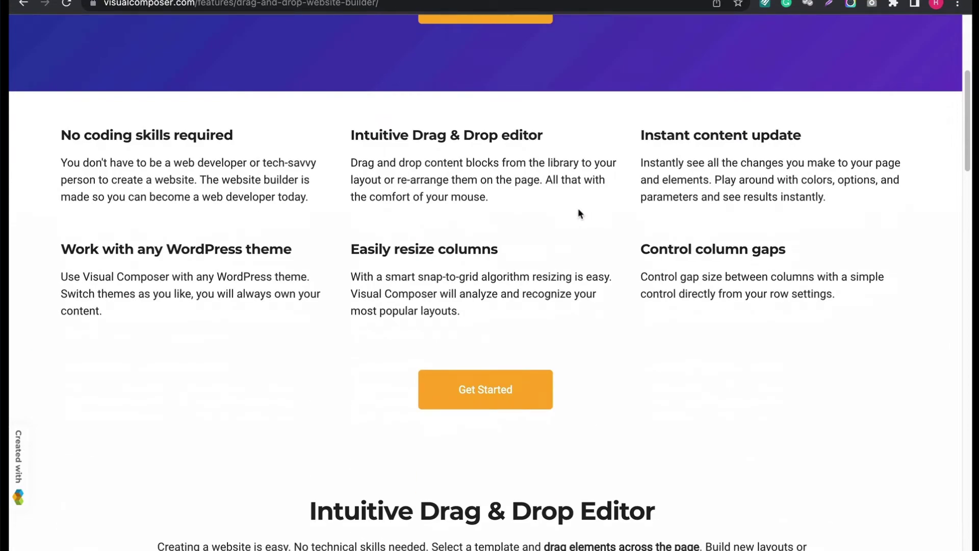
{"action": "scroll", "coordinate": [578, 208], "scroll_direction": "down", "scroll_amount": 1}
{"action": "scroll", "coordinate": [578, 208], "scroll_direction": "down", "scroll_amount": 1}
{"action": "scroll", "coordinate": [578, 208], "scroll_direction": "down", "scroll_amount": 1}
{"action": "scroll", "coordinate": [580, 215], "scroll_direction": "down", "scroll_amount": 1}
{"action": "scroll", "coordinate": [580, 215], "scroll_direction": "down", "scroll_amount": 1}
{"action": "scroll", "coordinate": [579, 214], "scroll_direction": "down", "scroll_amount": 1}
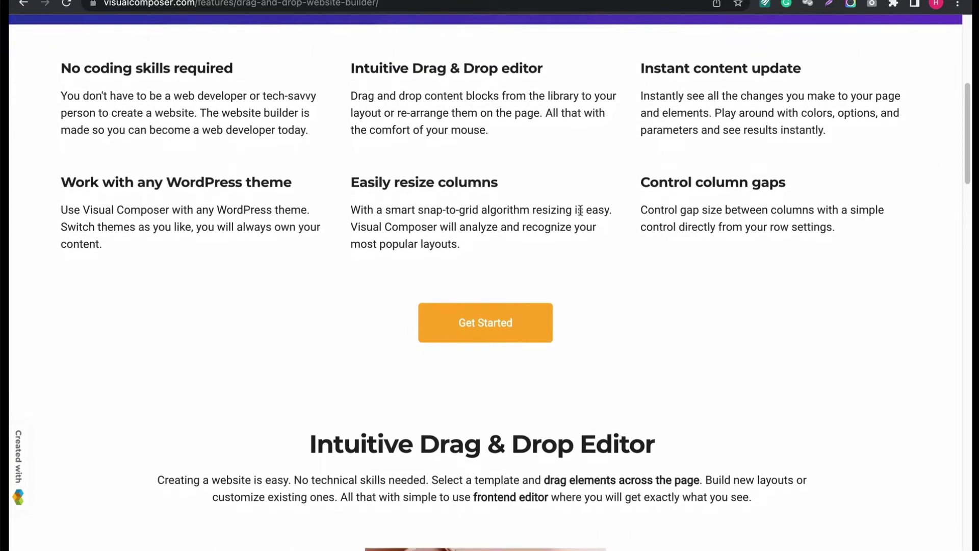
{"action": "scroll", "coordinate": [580, 211], "scroll_direction": "down", "scroll_amount": 2}
{"action": "scroll", "coordinate": [581, 210], "scroll_direction": "down", "scroll_amount": 3}
{"action": "scroll", "coordinate": [580, 210], "scroll_direction": "down", "scroll_amount": 1}
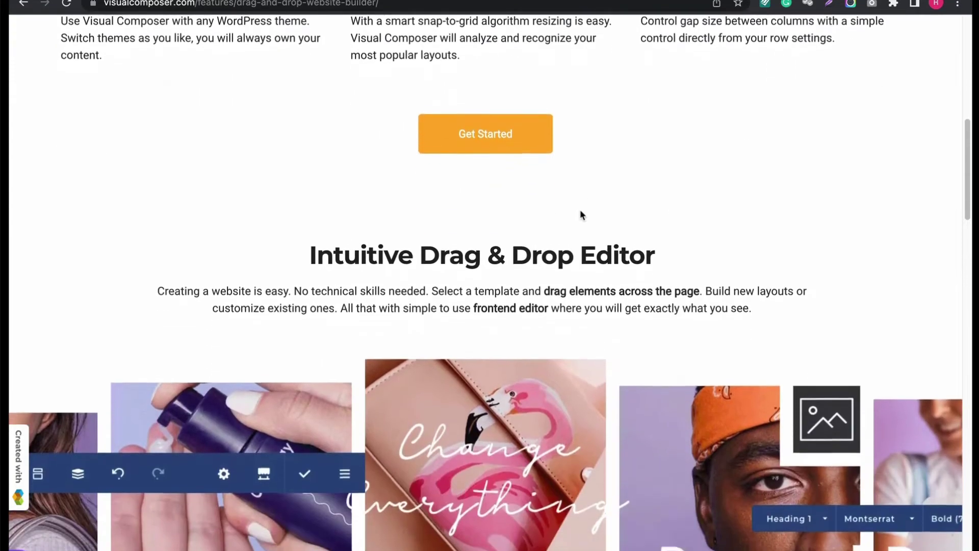
{"action": "scroll", "coordinate": [580, 215], "scroll_direction": "down", "scroll_amount": 2}
{"action": "scroll", "coordinate": [580, 216], "scroll_direction": "down", "scroll_amount": 1}
{"action": "scroll", "coordinate": [581, 209], "scroll_direction": "down", "scroll_amount": 2}
{"action": "scroll", "coordinate": [581, 209], "scroll_direction": "down", "scroll_amount": 2}
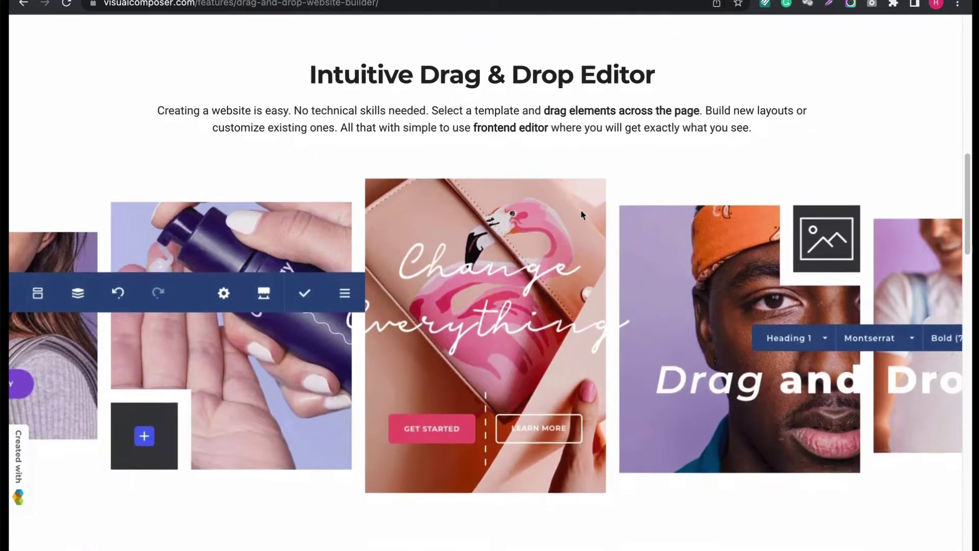
{"action": "scroll", "coordinate": [581, 209], "scroll_direction": "down", "scroll_amount": 2}
{"action": "scroll", "coordinate": [580, 208], "scroll_direction": "down", "scroll_amount": 3}
{"action": "scroll", "coordinate": [581, 209], "scroll_direction": "down", "scroll_amount": 2}
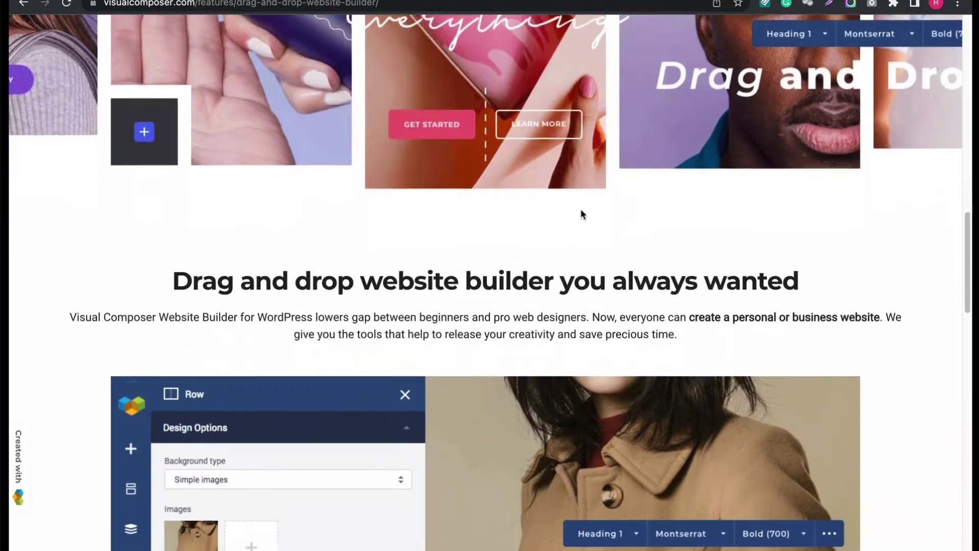
{"action": "scroll", "coordinate": [581, 208], "scroll_direction": "down", "scroll_amount": 2}
{"action": "scroll", "coordinate": [581, 209], "scroll_direction": "down", "scroll_amount": 1}
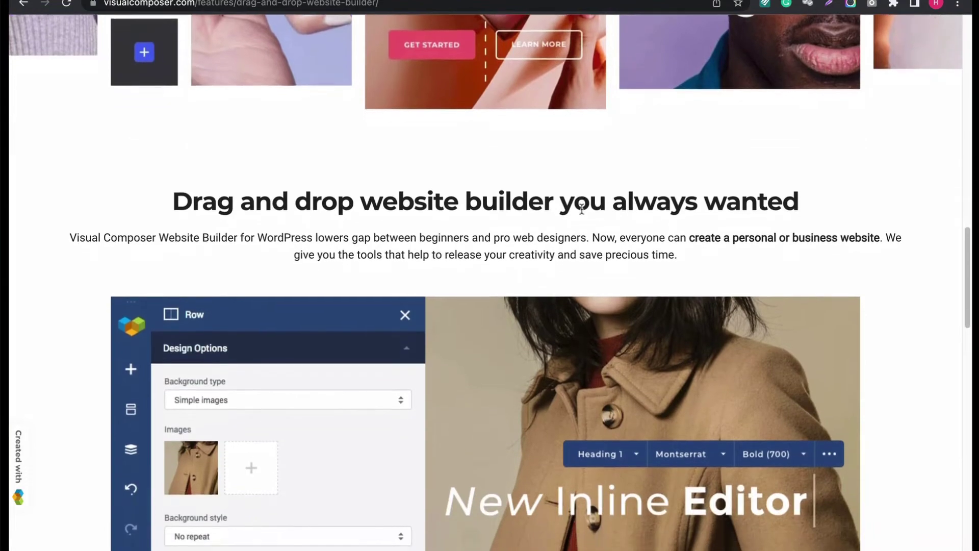
{"action": "scroll", "coordinate": [581, 209], "scroll_direction": "down", "scroll_amount": 1}
{"action": "scroll", "coordinate": [581, 209], "scroll_direction": "down", "scroll_amount": 3}
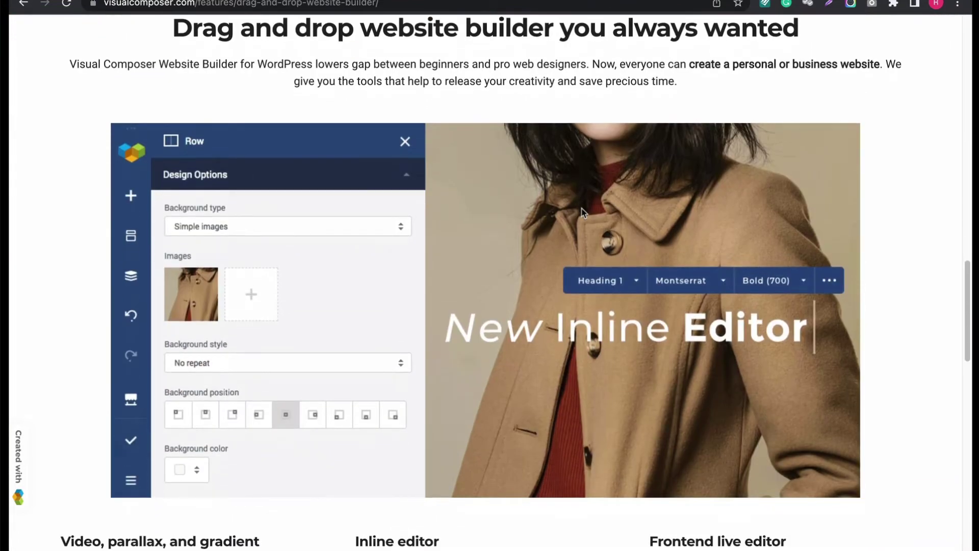
{"action": "scroll", "coordinate": [581, 210], "scroll_direction": "down", "scroll_amount": 1}
{"action": "scroll", "coordinate": [580, 209], "scroll_direction": "down", "scroll_amount": 1}
{"action": "scroll", "coordinate": [581, 208], "scroll_direction": "down", "scroll_amount": 1}
{"action": "scroll", "coordinate": [580, 209], "scroll_direction": "down", "scroll_amount": 2}
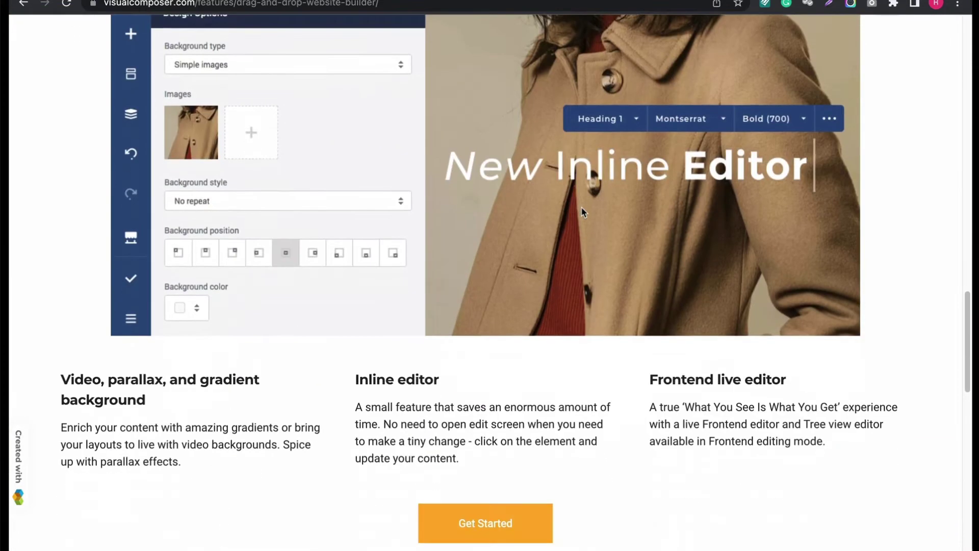
{"action": "scroll", "coordinate": [582, 212], "scroll_direction": "down", "scroll_amount": 1}
{"action": "scroll", "coordinate": [581, 212], "scroll_direction": "down", "scroll_amount": 1}
{"action": "scroll", "coordinate": [582, 212], "scroll_direction": "down", "scroll_amount": 1}
{"action": "scroll", "coordinate": [582, 212], "scroll_direction": "down", "scroll_amount": 1}
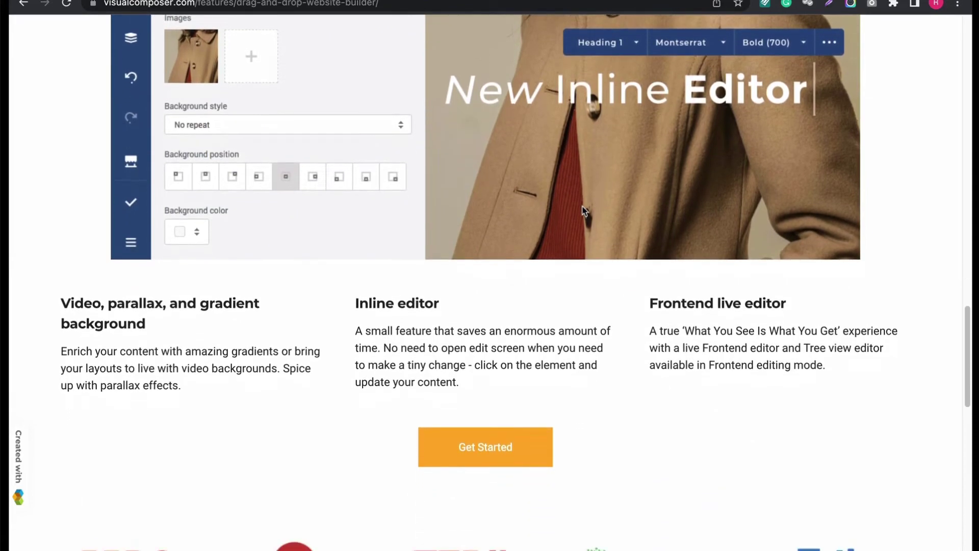
{"action": "scroll", "coordinate": [581, 212], "scroll_direction": "down", "scroll_amount": 2}
{"action": "scroll", "coordinate": [583, 210], "scroll_direction": "down", "scroll_amount": 3}
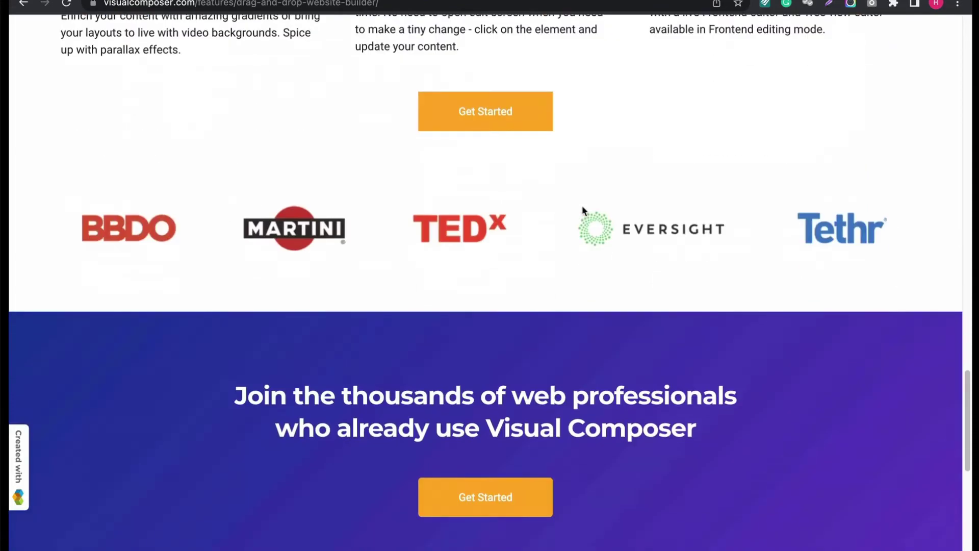
{"action": "scroll", "coordinate": [583, 205], "scroll_direction": "down", "scroll_amount": 1}
{"action": "scroll", "coordinate": [582, 205], "scroll_direction": "down", "scroll_amount": 1}
{"action": "scroll", "coordinate": [583, 204], "scroll_direction": "down", "scroll_amount": 8}
{"action": "scroll", "coordinate": [583, 205], "scroll_direction": "up", "scroll_amount": 8}
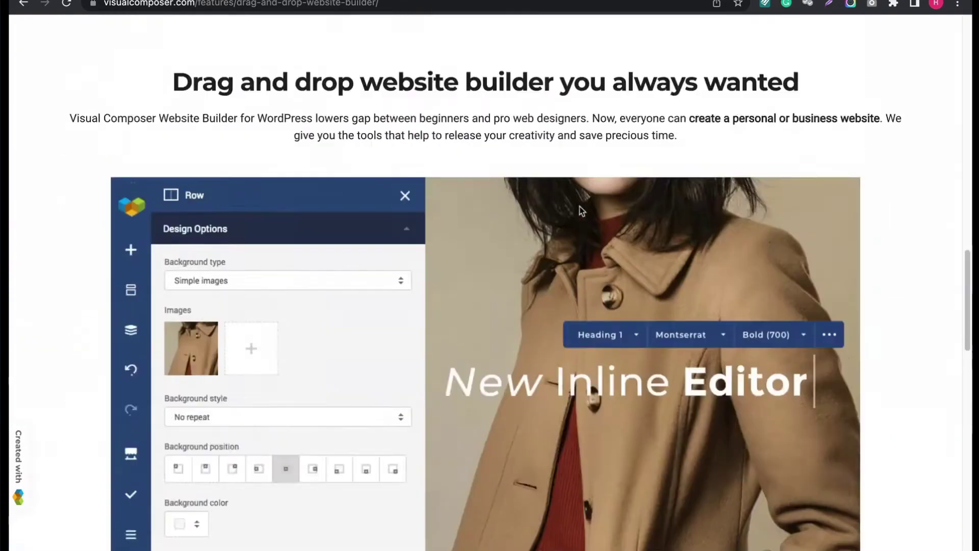
{"action": "scroll", "coordinate": [582, 211], "scroll_direction": "up", "scroll_amount": 10}
- Go to the Visual Composer pricing page with its Free vs Premium comparison
{"action": "left_click", "coordinate": [513, 39]}
{"action": "scroll", "coordinate": [682, 253], "scroll_direction": "down", "scroll_amount": 10}
{"action": "scroll", "coordinate": [680, 249], "scroll_direction": "down", "scroll_amount": 5}
{"action": "scroll", "coordinate": [681, 249], "scroll_direction": "down", "scroll_amount": 3}
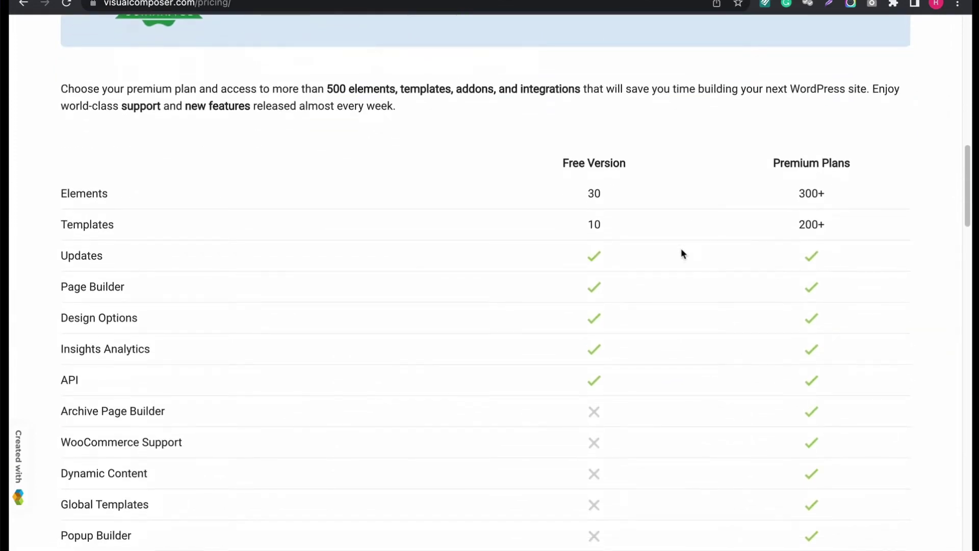
{"action": "scroll", "coordinate": [682, 248], "scroll_direction": "down", "scroll_amount": 1}
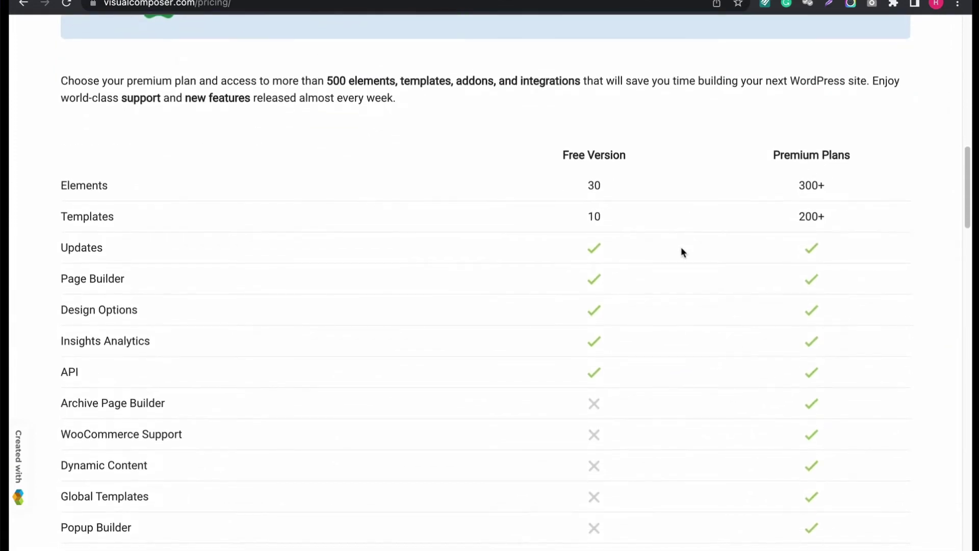
{"action": "scroll", "coordinate": [681, 247], "scroll_direction": "down", "scroll_amount": 1}
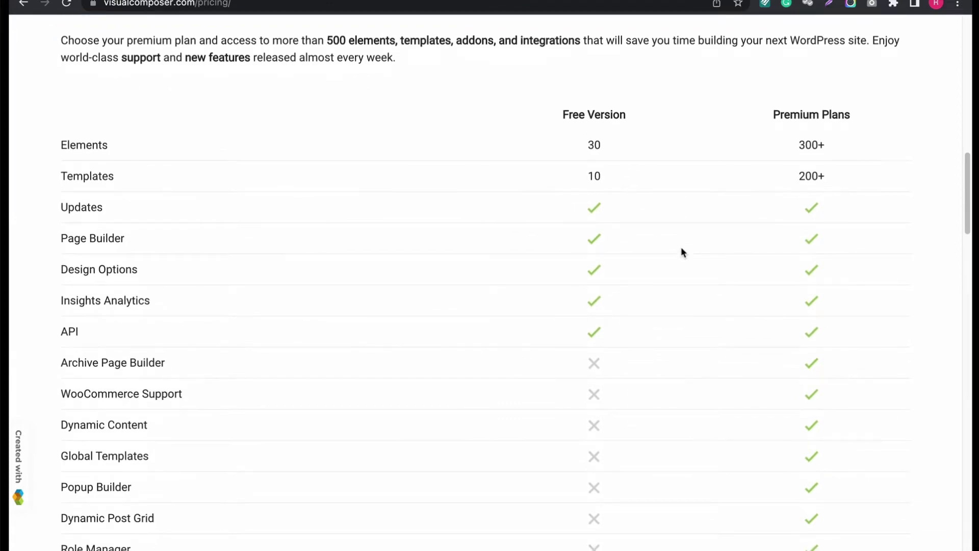
{"action": "scroll", "coordinate": [681, 247], "scroll_direction": "down", "scroll_amount": 2}
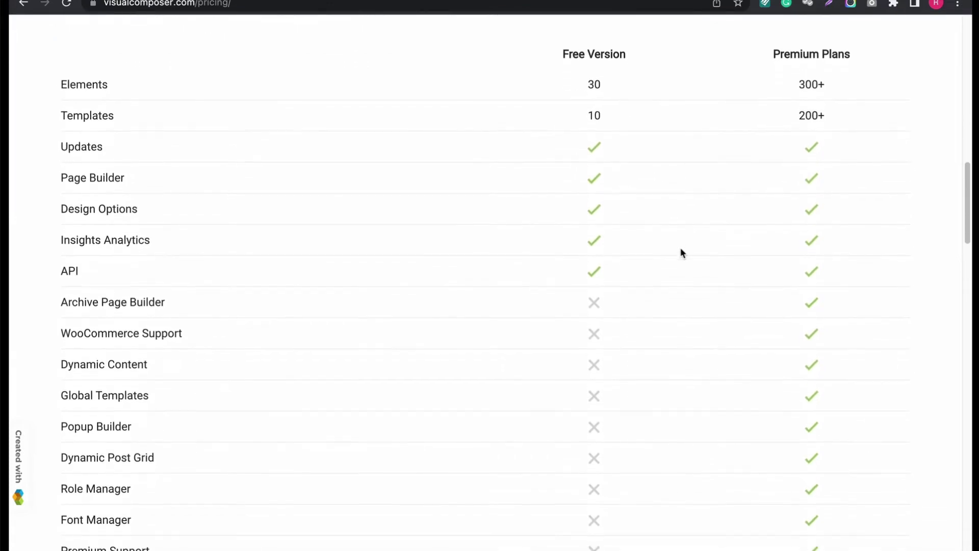
{"action": "scroll", "coordinate": [682, 246], "scroll_direction": "down", "scroll_amount": 1}
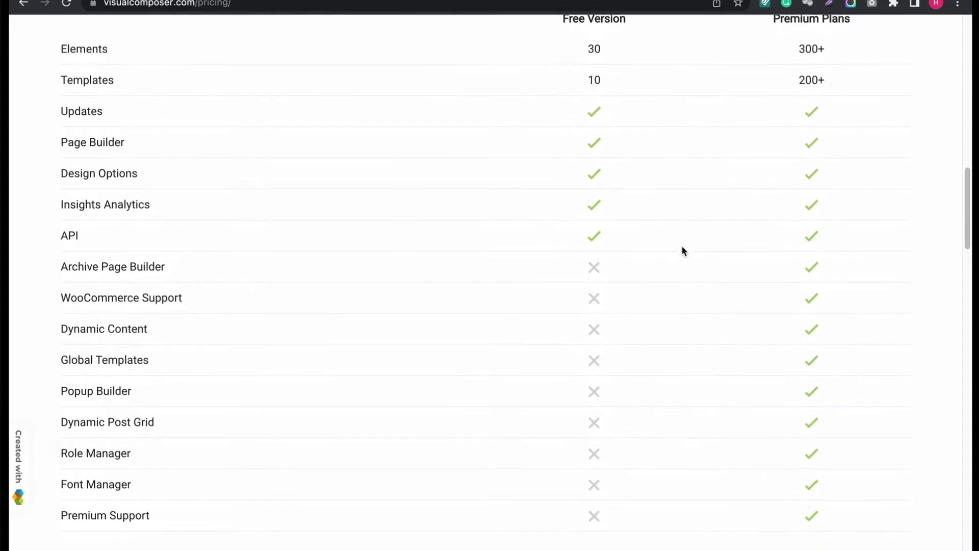
{"action": "scroll", "coordinate": [682, 246], "scroll_direction": "down", "scroll_amount": 1}
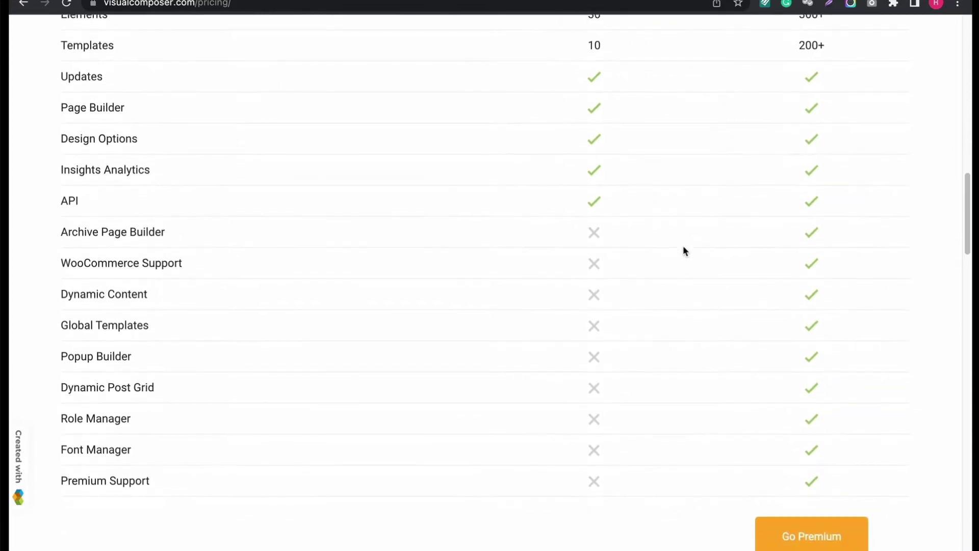
{"action": "scroll", "coordinate": [684, 246], "scroll_direction": "down", "scroll_amount": 1}
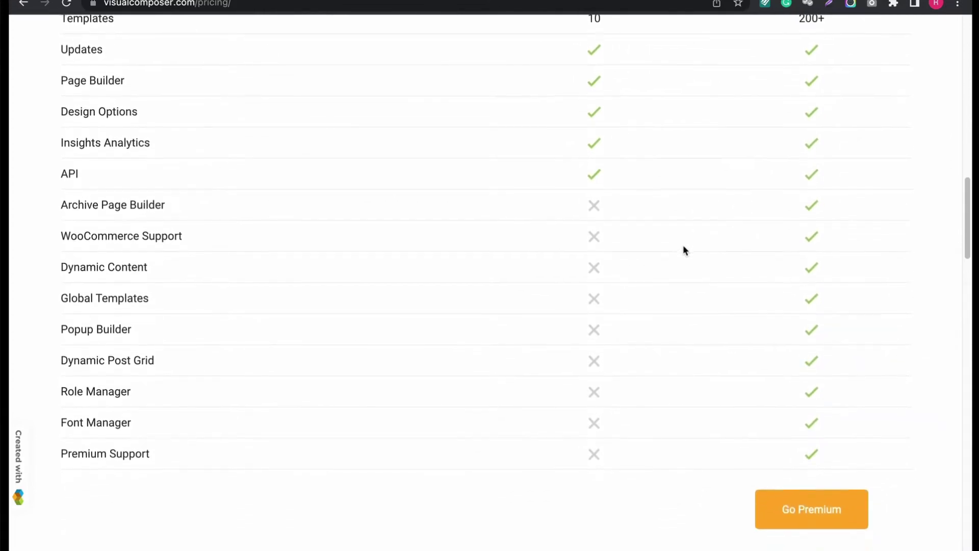
{"action": "scroll", "coordinate": [683, 245], "scroll_direction": "down", "scroll_amount": 1}
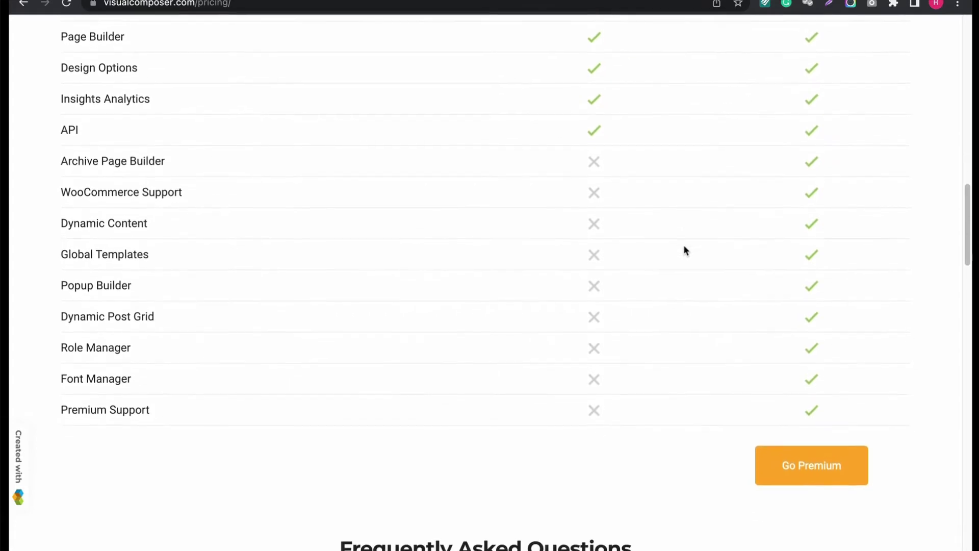
{"action": "scroll", "coordinate": [683, 245], "scroll_direction": "down", "scroll_amount": 1}
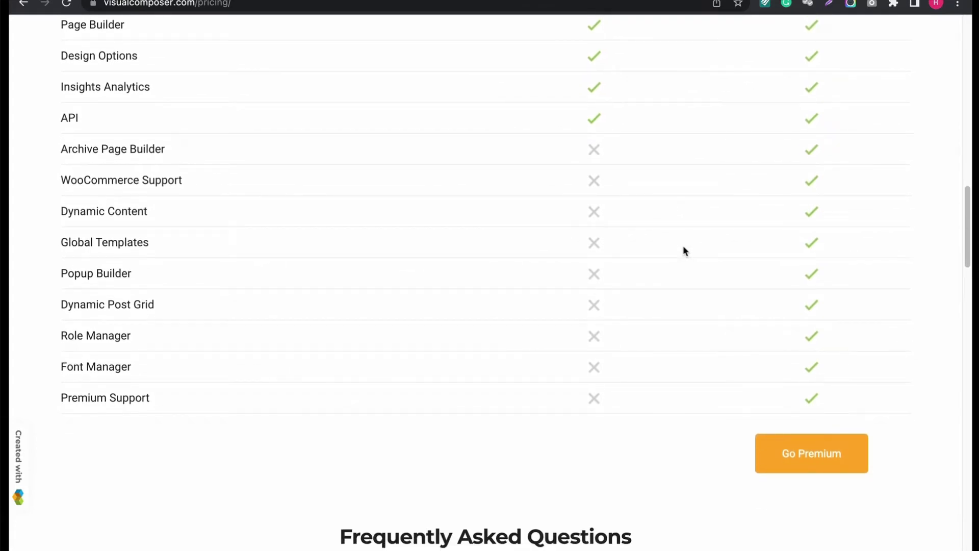
{"action": "scroll", "coordinate": [684, 245], "scroll_direction": "down", "scroll_amount": 3}
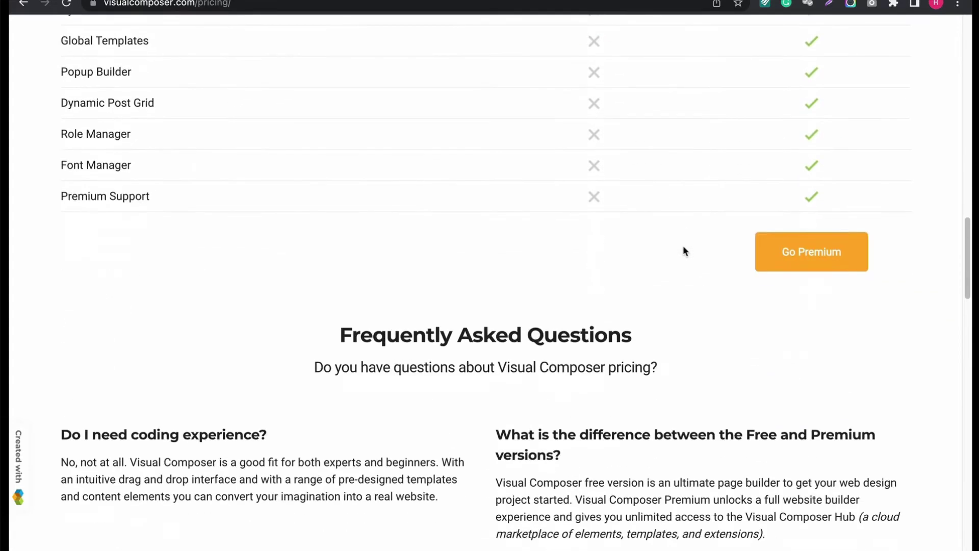
{"action": "scroll", "coordinate": [683, 245], "scroll_direction": "down", "scroll_amount": 1}
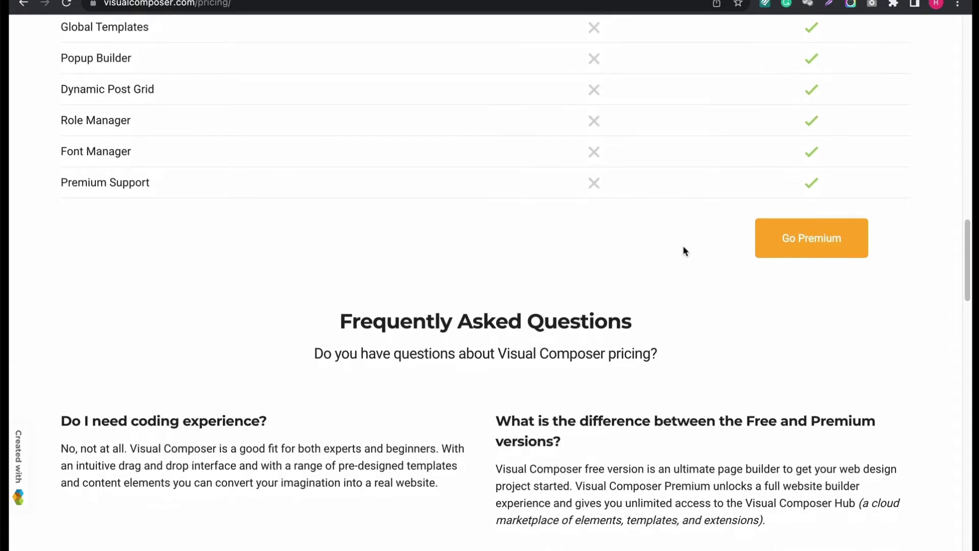
{"action": "scroll", "coordinate": [683, 246], "scroll_direction": "down", "scroll_amount": 1}
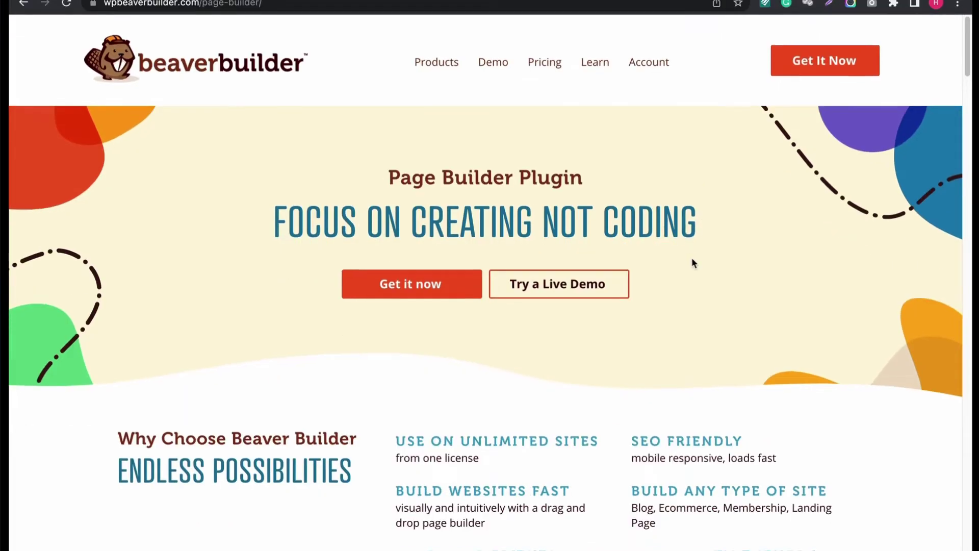
{"action": "scroll", "coordinate": [692, 257], "scroll_direction": "down", "scroll_amount": 2}
{"action": "scroll", "coordinate": [692, 257], "scroll_direction": "down", "scroll_amount": 2}
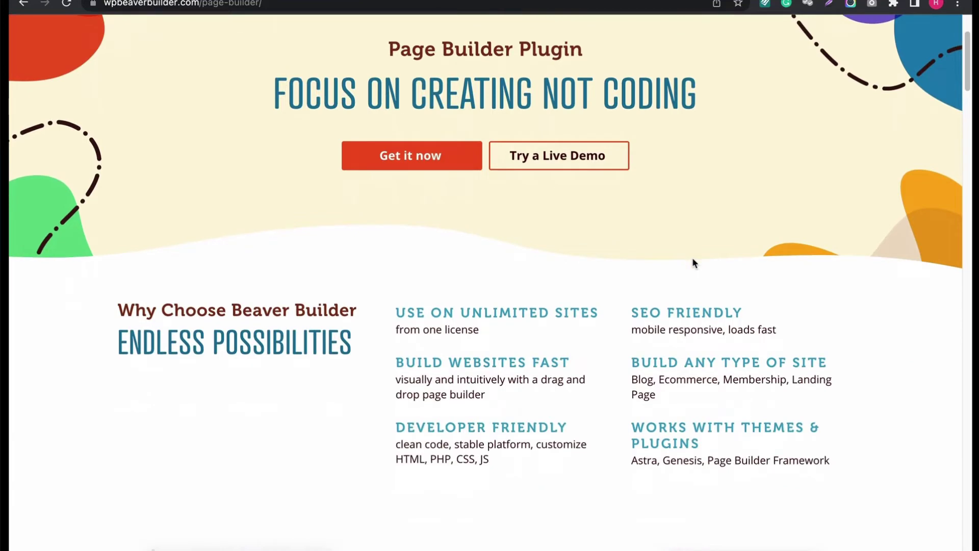
{"action": "scroll", "coordinate": [692, 257], "scroll_direction": "down", "scroll_amount": 2}
{"action": "scroll", "coordinate": [693, 257], "scroll_direction": "down", "scroll_amount": 2}
{"action": "scroll", "coordinate": [692, 257], "scroll_direction": "down", "scroll_amount": 2}
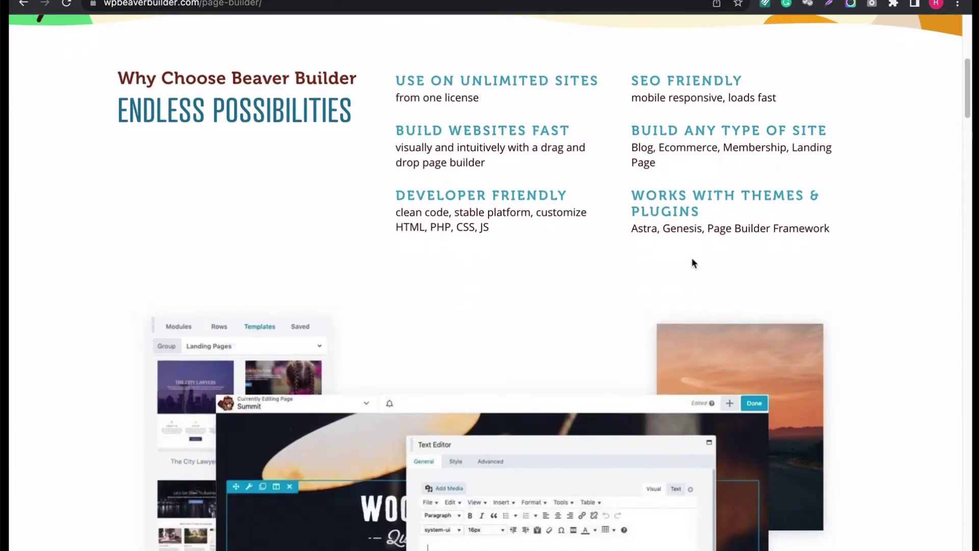
{"action": "scroll", "coordinate": [692, 260], "scroll_direction": "down", "scroll_amount": 2}
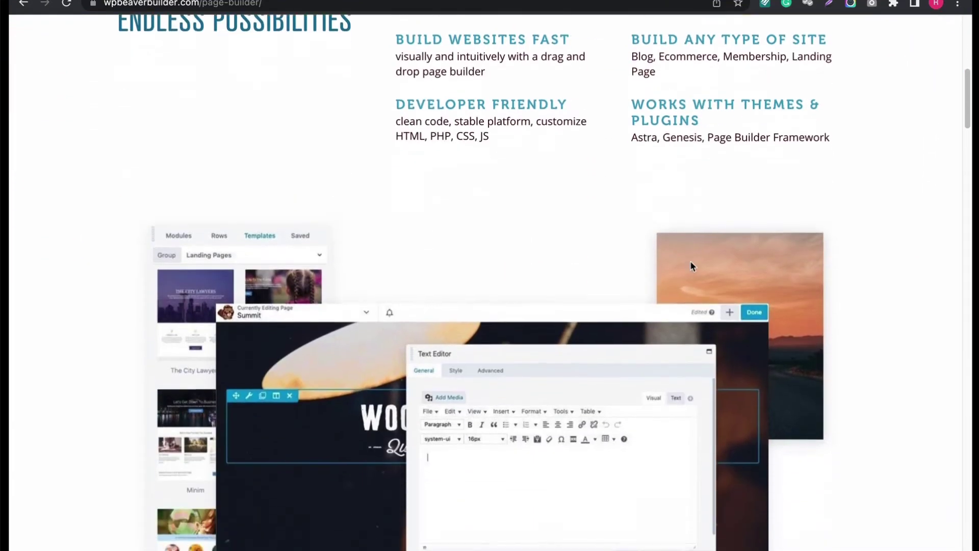
{"action": "scroll", "coordinate": [691, 261], "scroll_direction": "down", "scroll_amount": 1}
{"action": "scroll", "coordinate": [690, 262], "scroll_direction": "down", "scroll_amount": 1}
{"action": "scroll", "coordinate": [690, 261], "scroll_direction": "down", "scroll_amount": 2}
{"action": "scroll", "coordinate": [688, 263], "scroll_direction": "down", "scroll_amount": 4}
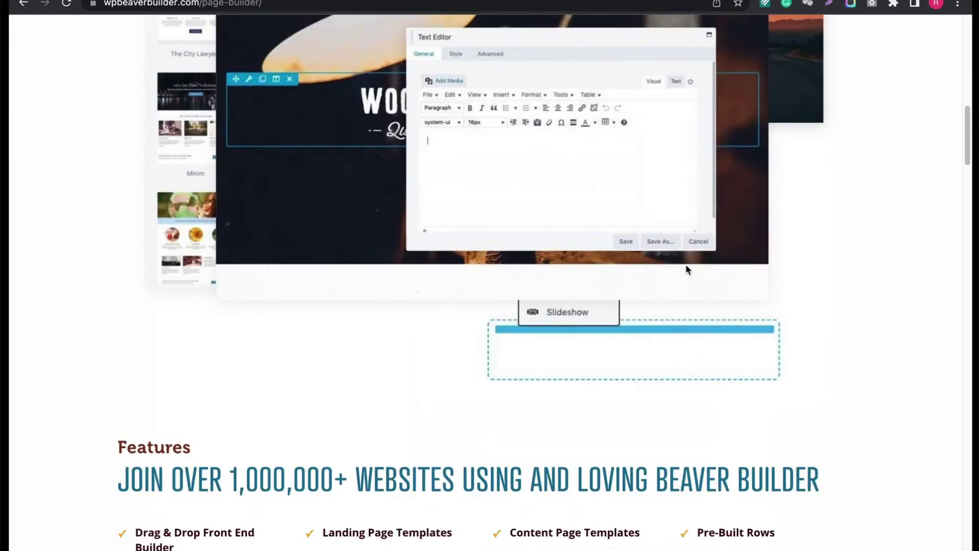
{"action": "scroll", "coordinate": [686, 264], "scroll_direction": "down", "scroll_amount": 2}
{"action": "scroll", "coordinate": [686, 264], "scroll_direction": "down", "scroll_amount": 1}
{"action": "scroll", "coordinate": [686, 264], "scroll_direction": "down", "scroll_amount": 2}
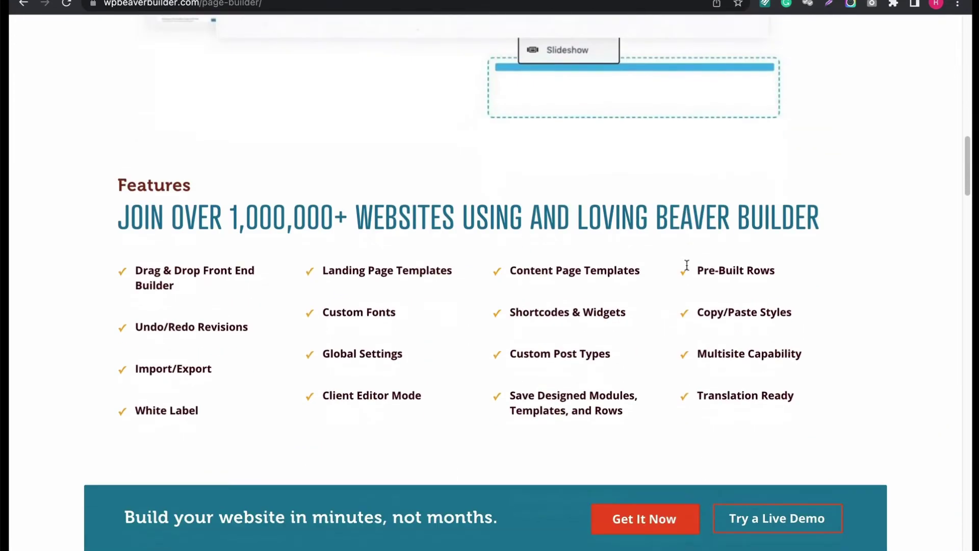
{"action": "scroll", "coordinate": [686, 264], "scroll_direction": "down", "scroll_amount": 1}
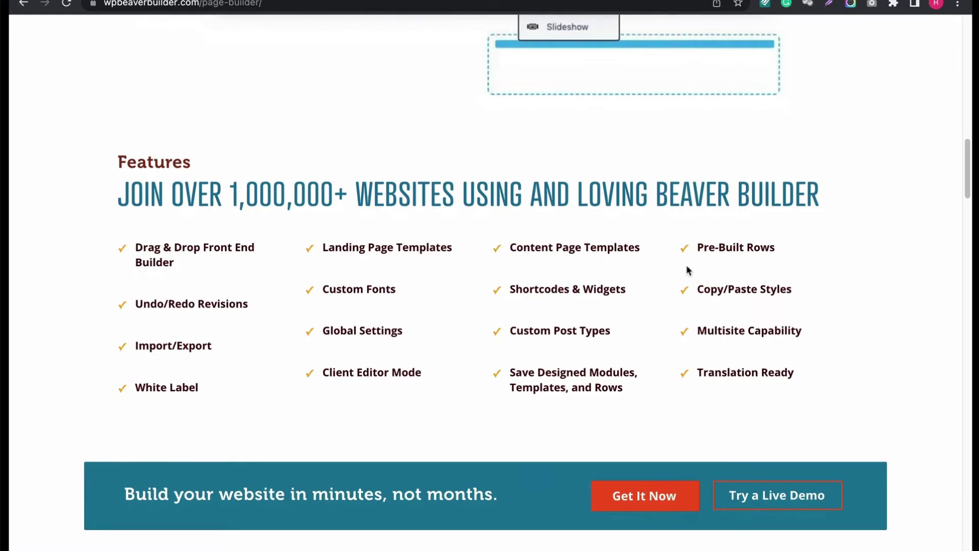
{"action": "scroll", "coordinate": [687, 270], "scroll_direction": "down", "scroll_amount": 3}
{"action": "scroll", "coordinate": [689, 270], "scroll_direction": "down", "scroll_amount": 1}
{"action": "scroll", "coordinate": [746, 290], "scroll_direction": "down", "scroll_amount": 2}
{"action": "scroll", "coordinate": [746, 290], "scroll_direction": "down", "scroll_amount": 1}
{"action": "scroll", "coordinate": [742, 282], "scroll_direction": "down", "scroll_amount": 1}
{"action": "scroll", "coordinate": [742, 283], "scroll_direction": "down", "scroll_amount": 2}
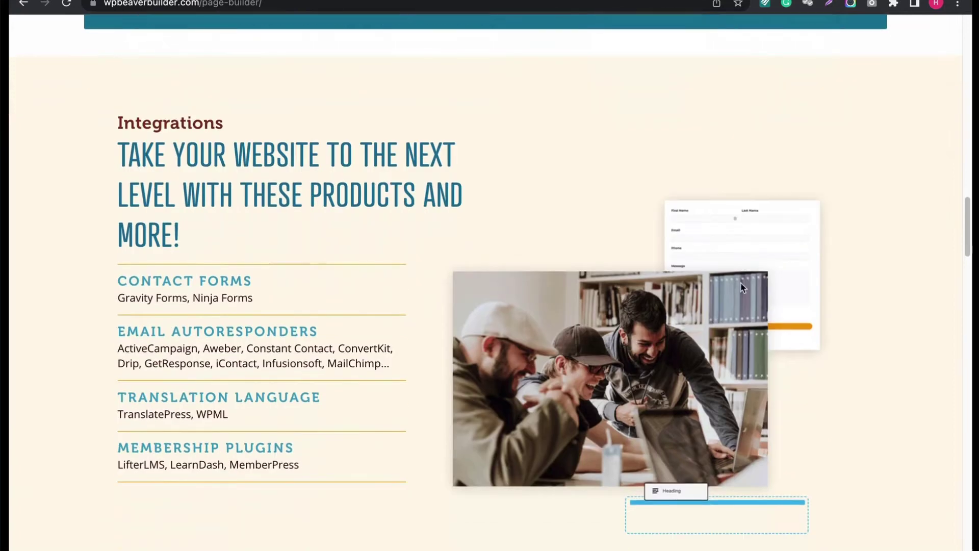
{"action": "scroll", "coordinate": [740, 282], "scroll_direction": "down", "scroll_amount": 1}
{"action": "scroll", "coordinate": [740, 282], "scroll_direction": "down", "scroll_amount": 1}
{"action": "scroll", "coordinate": [740, 281], "scroll_direction": "down", "scroll_amount": 1}
{"action": "scroll", "coordinate": [739, 280], "scroll_direction": "down", "scroll_amount": 1}
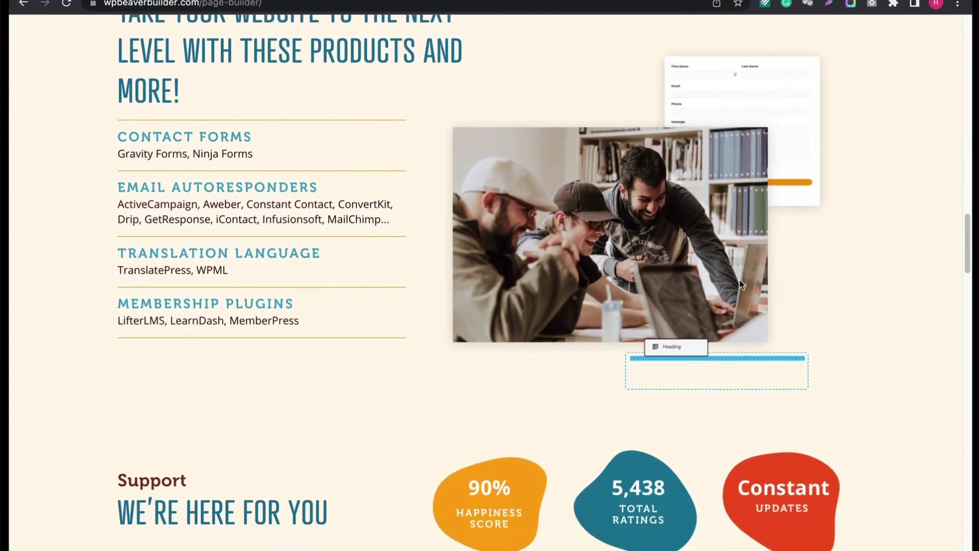
{"action": "scroll", "coordinate": [739, 281], "scroll_direction": "down", "scroll_amount": 2}
{"action": "scroll", "coordinate": [730, 282], "scroll_direction": "down", "scroll_amount": 2}
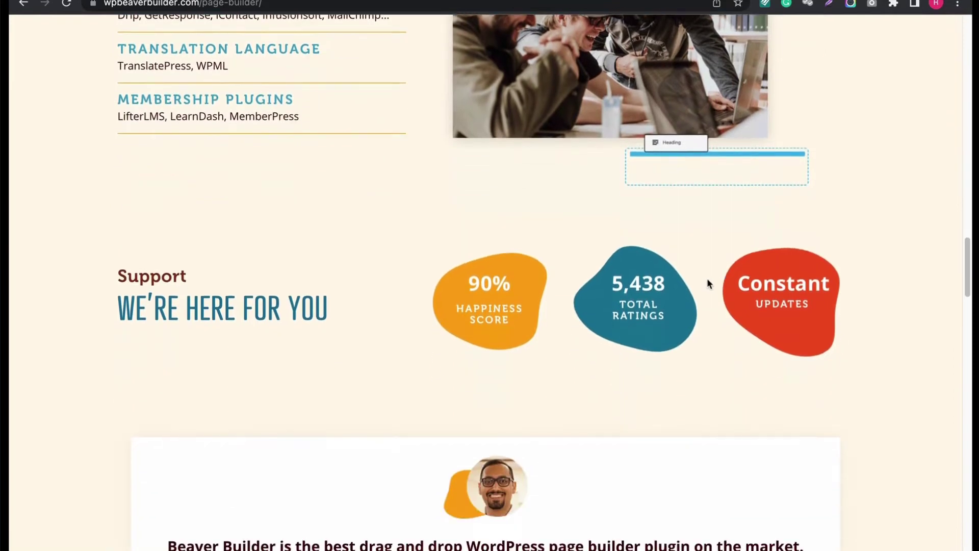
{"action": "scroll", "coordinate": [707, 278], "scroll_direction": "down", "scroll_amount": 2}
{"action": "scroll", "coordinate": [724, 281], "scroll_direction": "down", "scroll_amount": 1}
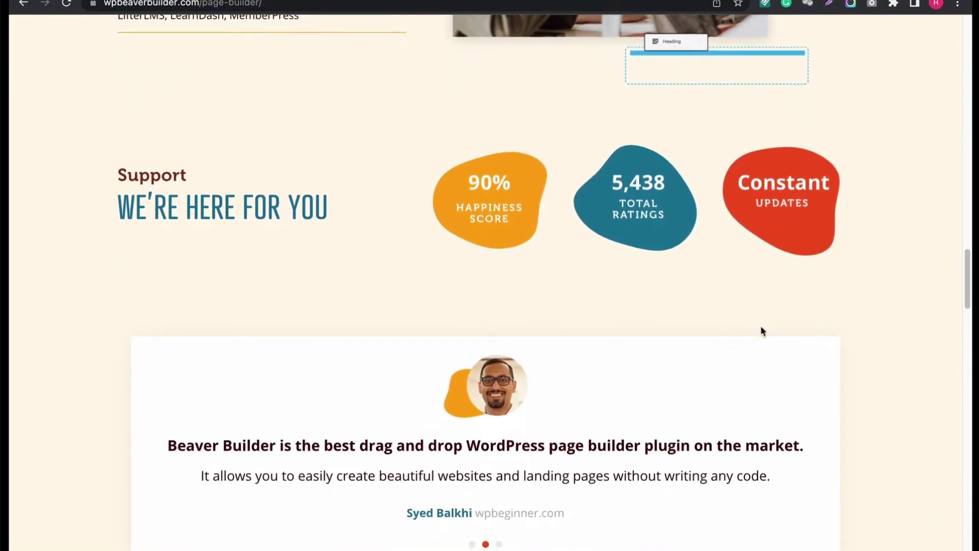
{"action": "scroll", "coordinate": [761, 325], "scroll_direction": "down", "scroll_amount": 2}
{"action": "scroll", "coordinate": [760, 329], "scroll_direction": "down", "scroll_amount": 2}
{"action": "scroll", "coordinate": [759, 329], "scroll_direction": "down", "scroll_amount": 1}
{"action": "scroll", "coordinate": [757, 324], "scroll_direction": "down", "scroll_amount": 1}
{"action": "scroll", "coordinate": [757, 322], "scroll_direction": "down", "scroll_amount": 1}
{"action": "scroll", "coordinate": [757, 323], "scroll_direction": "down", "scroll_amount": 1}
{"action": "scroll", "coordinate": [758, 323], "scroll_direction": "down", "scroll_amount": 2}
{"action": "scroll", "coordinate": [757, 321], "scroll_direction": "down", "scroll_amount": 1}
{"action": "scroll", "coordinate": [756, 322], "scroll_direction": "down", "scroll_amount": 3}
{"action": "scroll", "coordinate": [755, 321], "scroll_direction": "down", "scroll_amount": 1}
{"action": "scroll", "coordinate": [757, 327], "scroll_direction": "down", "scroll_amount": 1}
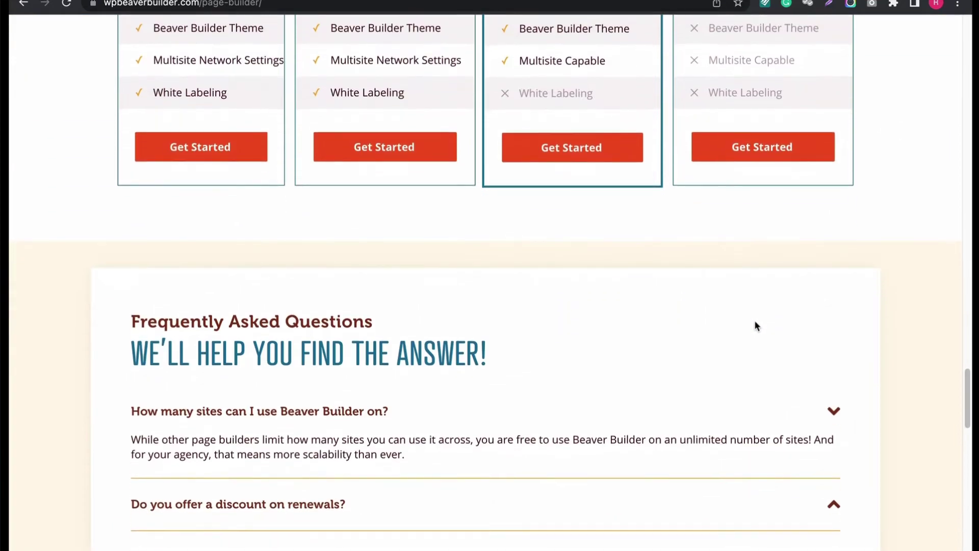
{"action": "scroll", "coordinate": [748, 325], "scroll_direction": "down", "scroll_amount": 3}
{"action": "scroll", "coordinate": [746, 331], "scroll_direction": "down", "scroll_amount": 4}
{"action": "scroll", "coordinate": [746, 332], "scroll_direction": "down", "scroll_amount": 4}
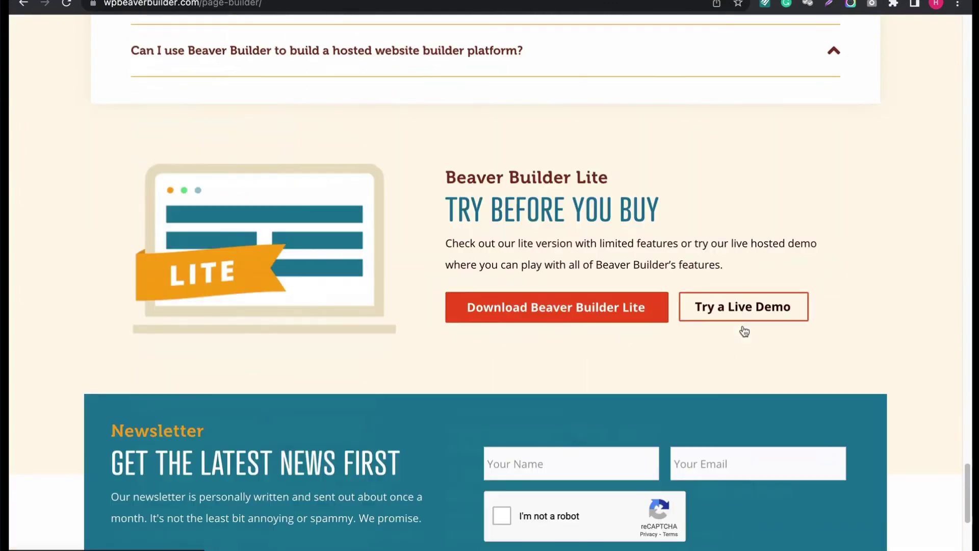
{"action": "scroll", "coordinate": [746, 322], "scroll_direction": "down", "scroll_amount": 1}
{"action": "scroll", "coordinate": [746, 318], "scroll_direction": "down", "scroll_amount": 3}
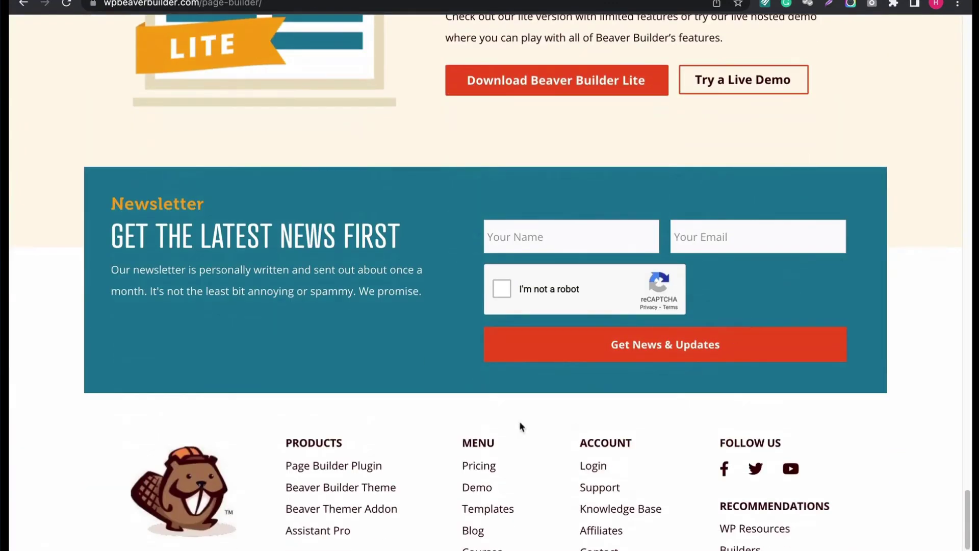
- Follow the Page Builder Plugin footer link on wpbeaverbuilder.com
{"action": "left_click", "coordinate": [369, 465]}
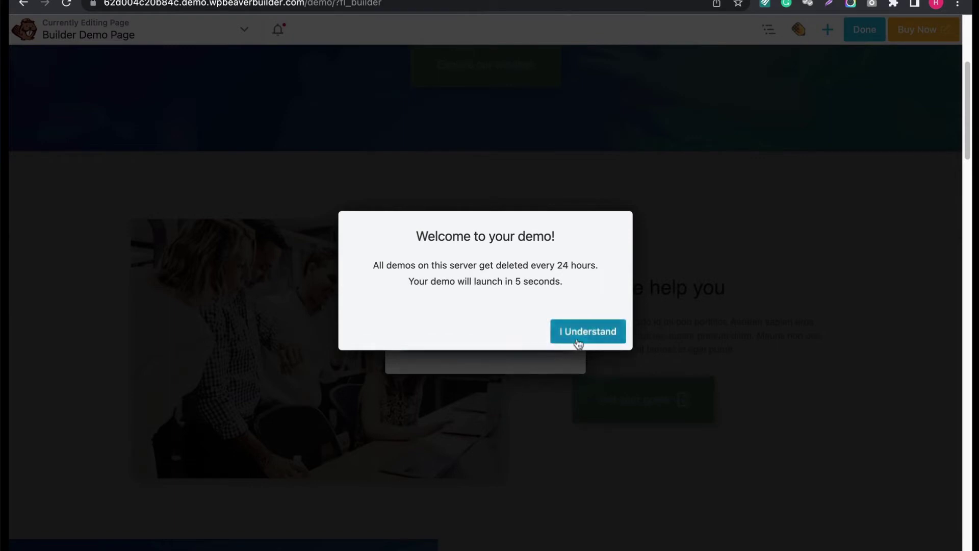
- Dismiss the Beaver Builder demo's welcome notice
{"action": "left_click", "coordinate": [589, 331]}
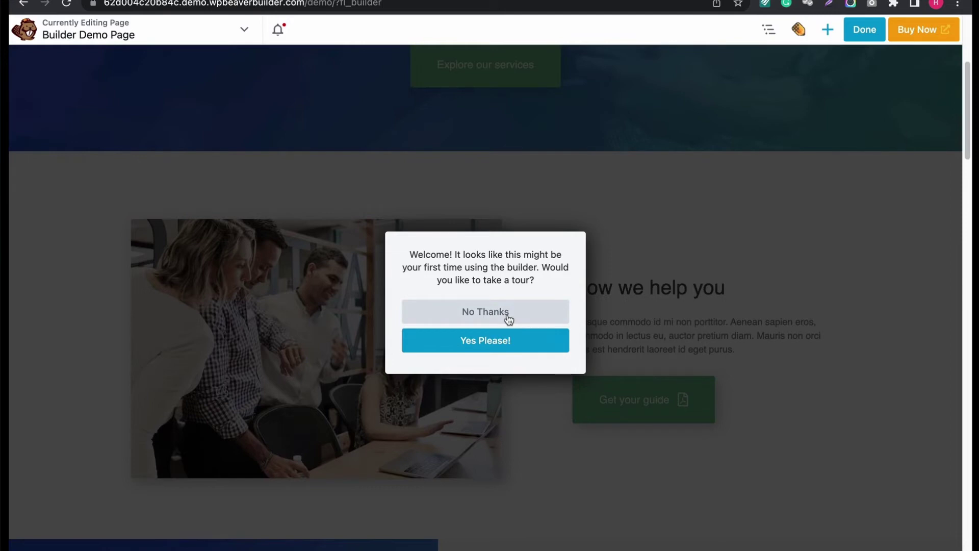
- Accept the Beaver Builder tour and step through Choose a Template, Add Rows, Add Content and Edit Content
{"action": "left_click", "coordinate": [512, 339]}
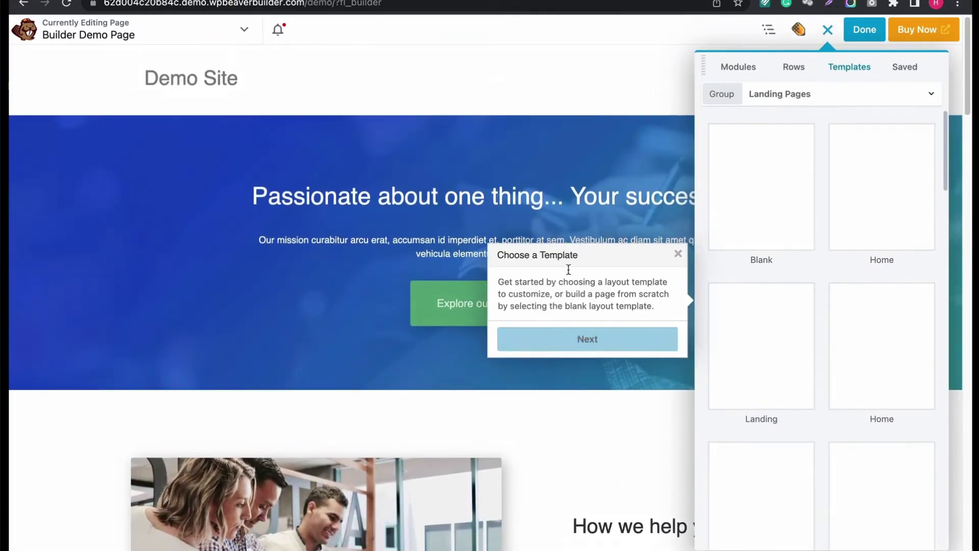
{"action": "scroll", "coordinate": [618, 338], "scroll_direction": "down", "scroll_amount": 2}
{"action": "left_click", "coordinate": [615, 264]}
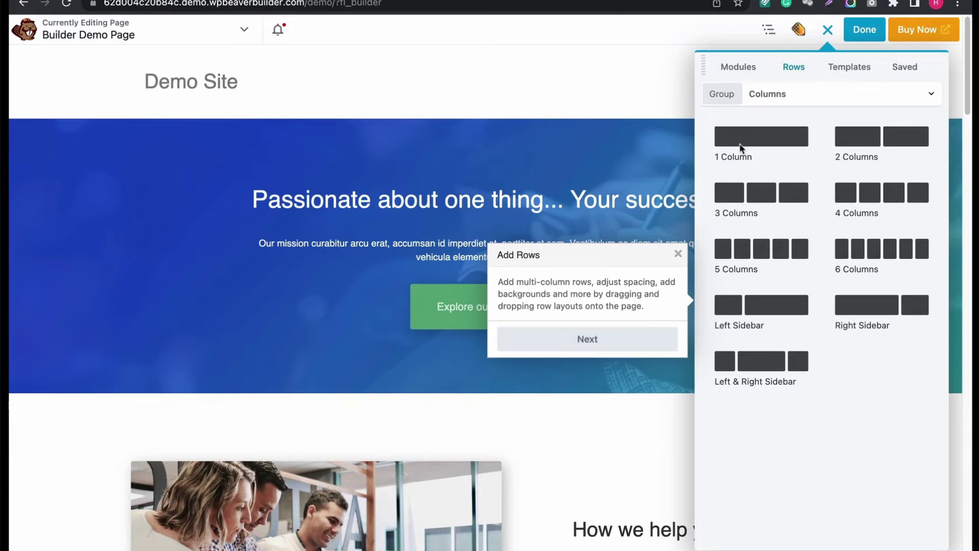
{"action": "left_click", "coordinate": [642, 339]}
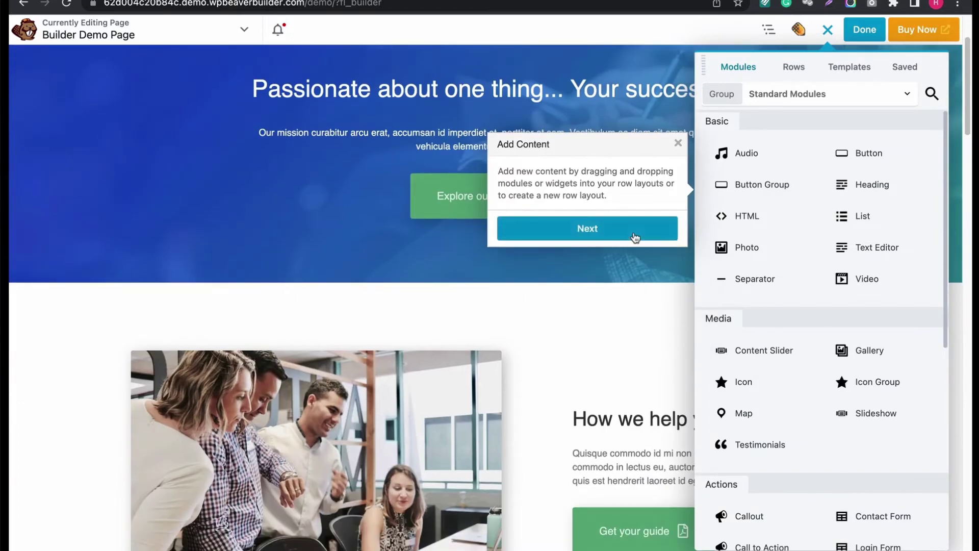
{"action": "left_click", "coordinate": [589, 339]}
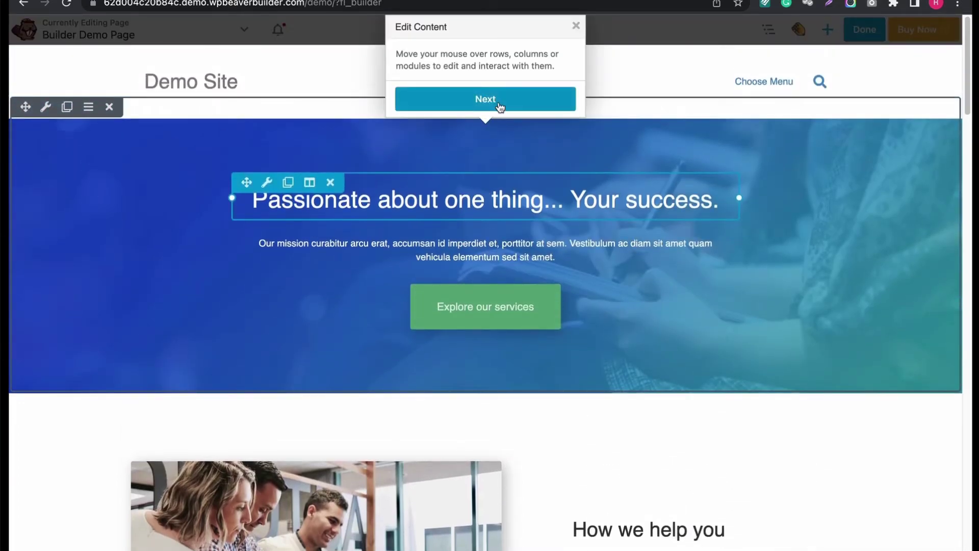
{"action": "left_click", "coordinate": [499, 105]}
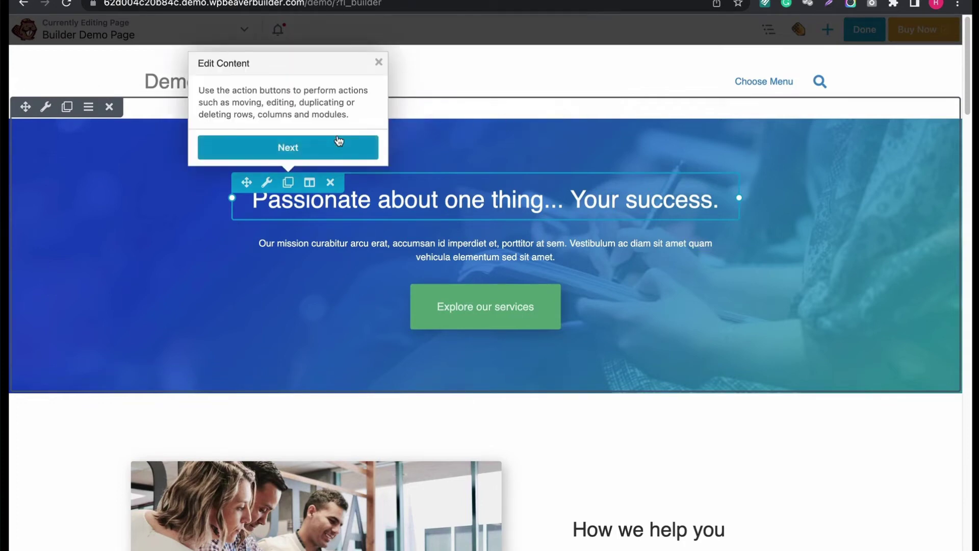
{"action": "left_click", "coordinate": [339, 144]}
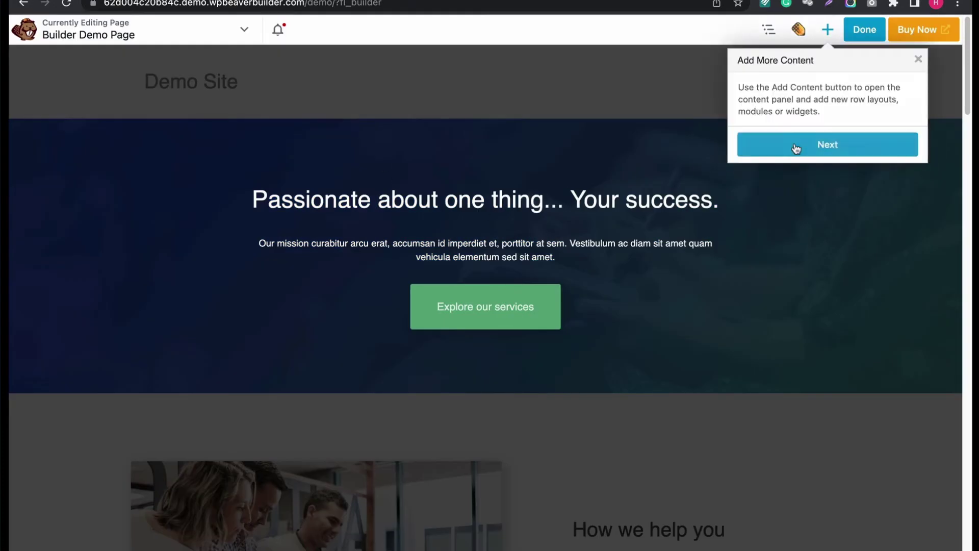
- Step through Helpful Tools and Publish Your Changes, then close the tour with Get Started
{"action": "left_click", "coordinate": [796, 148]}
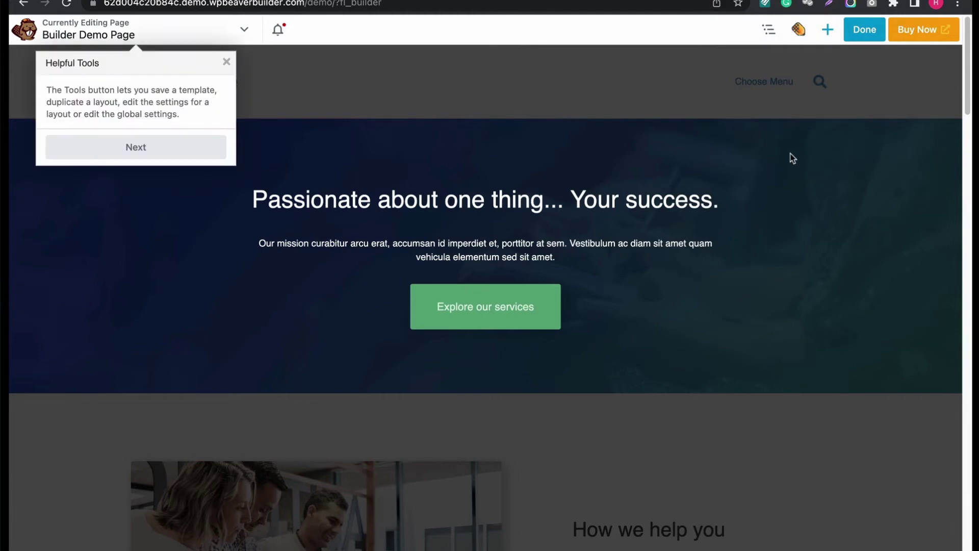
{"action": "left_click", "coordinate": [164, 147]}
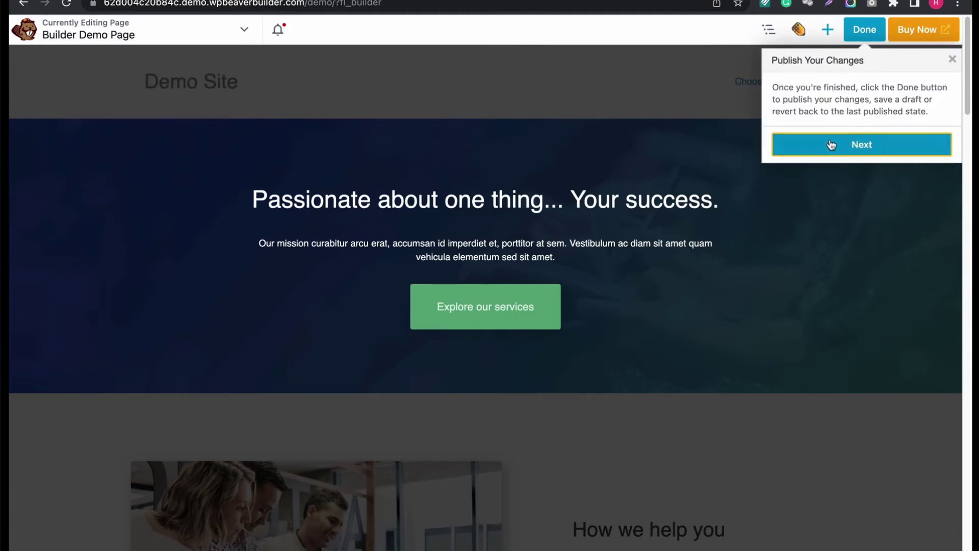
{"action": "left_click", "coordinate": [861, 144]}
{"action": "left_click", "coordinate": [544, 344]}
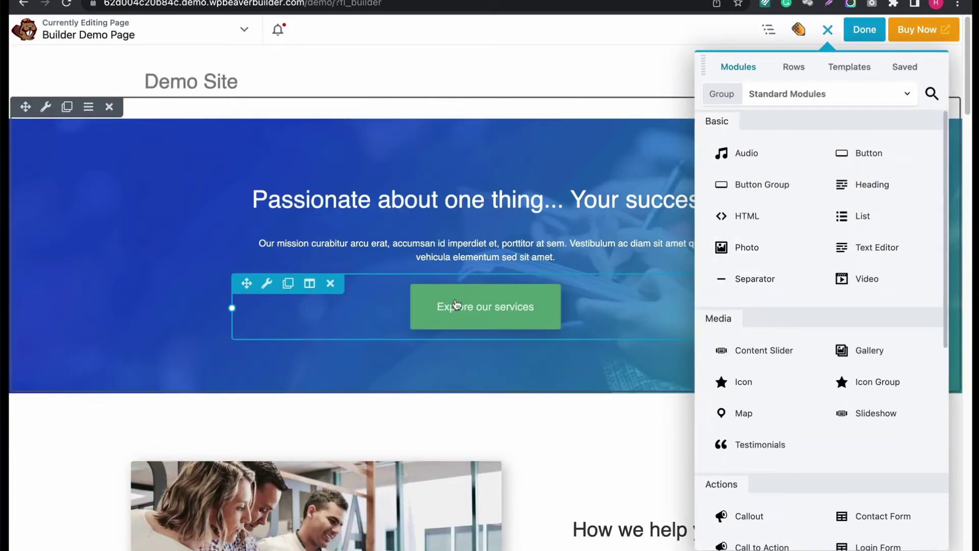
{"action": "scroll", "coordinate": [459, 217], "scroll_direction": "down", "scroll_amount": 3}
{"action": "scroll", "coordinate": [637, 337], "scroll_direction": "down", "scroll_amount": 1}
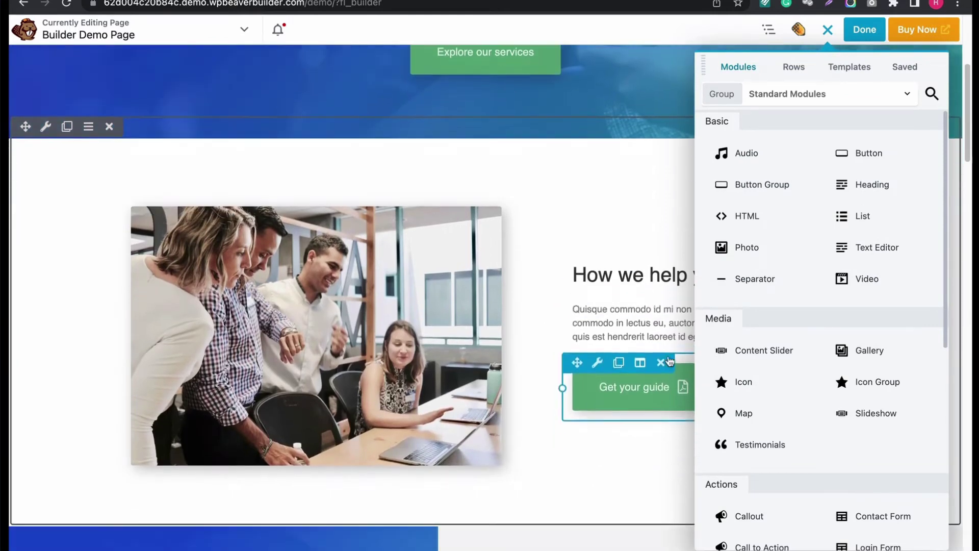
{"action": "scroll", "coordinate": [799, 339], "scroll_direction": "down", "scroll_amount": 2}
{"action": "scroll", "coordinate": [798, 339], "scroll_direction": "down", "scroll_amount": 3}
{"action": "scroll", "coordinate": [799, 340], "scroll_direction": "down", "scroll_amount": 2}
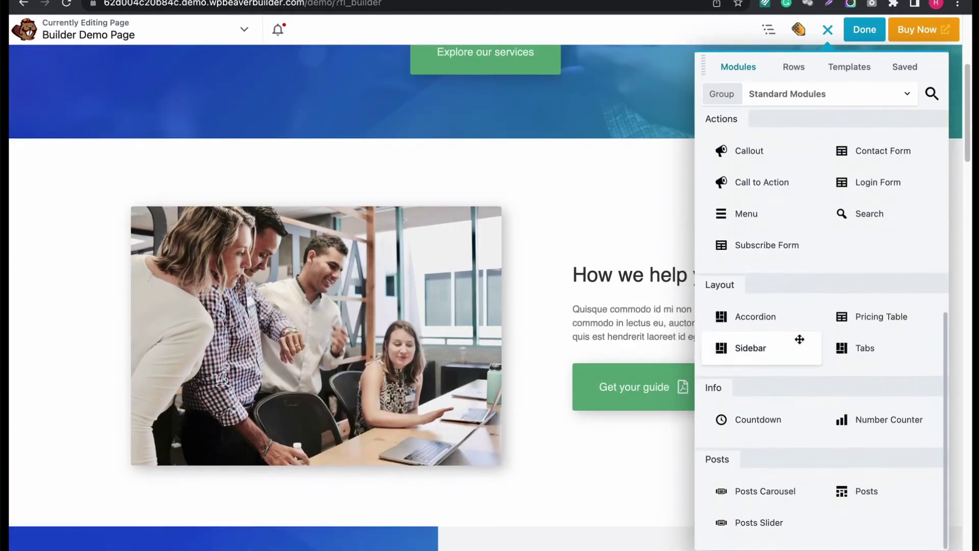
{"action": "scroll", "coordinate": [800, 339], "scroll_direction": "up", "scroll_amount": 6}
{"action": "scroll", "coordinate": [522, 304], "scroll_direction": "down", "scroll_amount": 5}
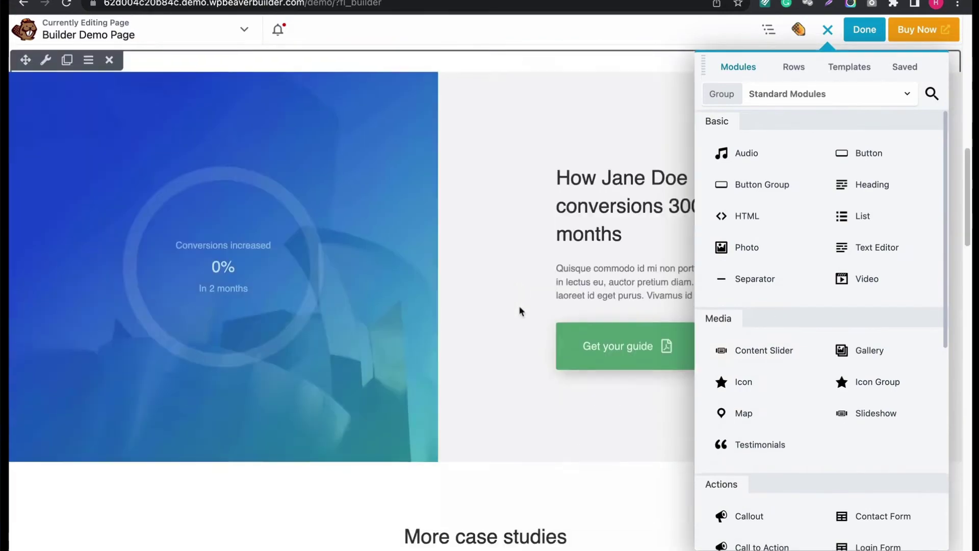
{"action": "scroll", "coordinate": [522, 304], "scroll_direction": "down", "scroll_amount": 5}
{"action": "scroll", "coordinate": [523, 304], "scroll_direction": "down", "scroll_amount": 5}
{"action": "scroll", "coordinate": [523, 304], "scroll_direction": "down", "scroll_amount": 5}
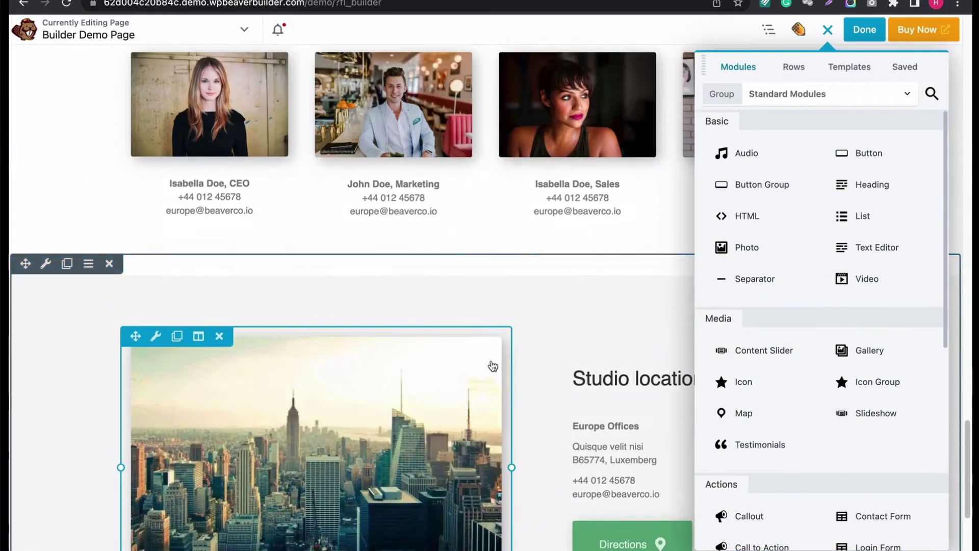
{"action": "scroll", "coordinate": [529, 336], "scroll_direction": "down", "scroll_amount": 5}
{"action": "scroll", "coordinate": [532, 345], "scroll_direction": "down", "scroll_amount": 3}
{"action": "scroll", "coordinate": [536, 352], "scroll_direction": "up", "scroll_amount": 6}
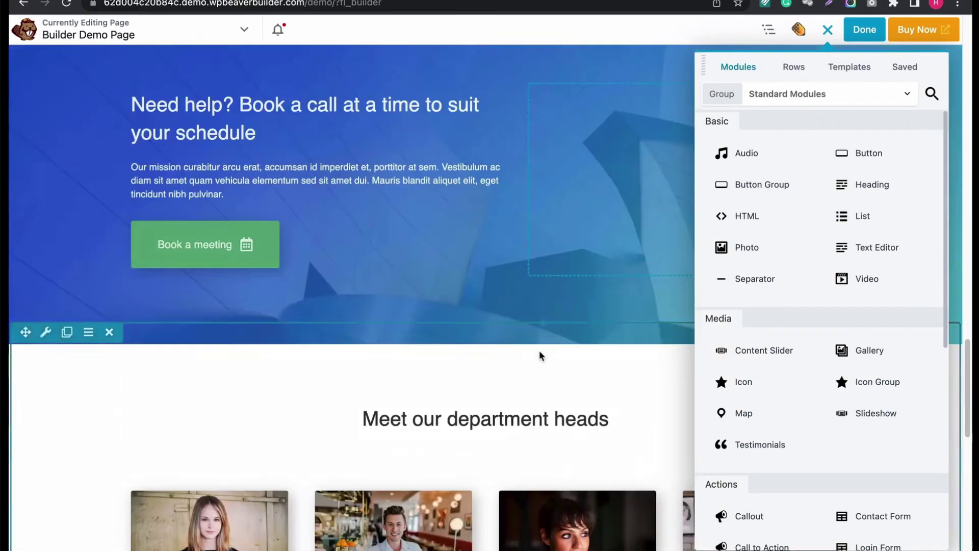
{"action": "scroll", "coordinate": [539, 350], "scroll_direction": "up", "scroll_amount": 6}
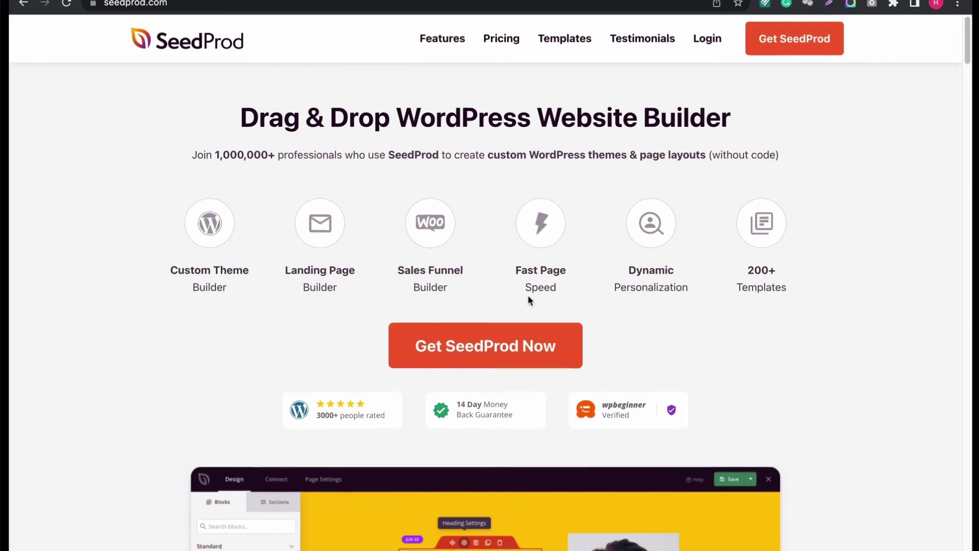
{"action": "scroll", "coordinate": [528, 294], "scroll_direction": "down", "scroll_amount": 1}
{"action": "scroll", "coordinate": [527, 294], "scroll_direction": "down", "scroll_amount": 1}
{"action": "scroll", "coordinate": [528, 295], "scroll_direction": "down", "scroll_amount": 3}
{"action": "scroll", "coordinate": [529, 295], "scroll_direction": "down", "scroll_amount": 2}
{"action": "scroll", "coordinate": [529, 295], "scroll_direction": "down", "scroll_amount": 2}
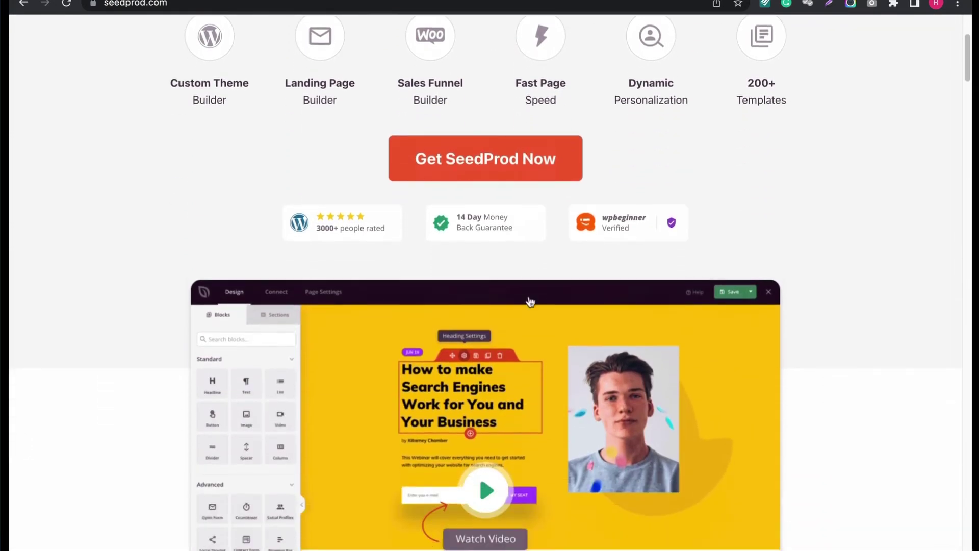
{"action": "scroll", "coordinate": [529, 295], "scroll_direction": "down", "scroll_amount": 3}
{"action": "scroll", "coordinate": [529, 296], "scroll_direction": "down", "scroll_amount": 2}
{"action": "scroll", "coordinate": [529, 301], "scroll_direction": "down", "scroll_amount": 2}
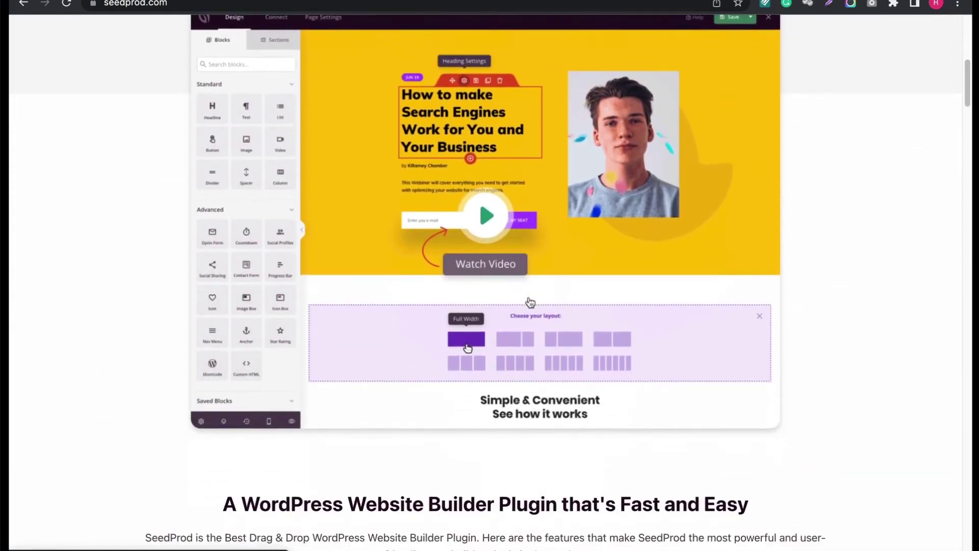
{"action": "scroll", "coordinate": [530, 302], "scroll_direction": "down", "scroll_amount": 2}
{"action": "scroll", "coordinate": [531, 302], "scroll_direction": "down", "scroll_amount": 2}
{"action": "scroll", "coordinate": [530, 302], "scroll_direction": "down", "scroll_amount": 2}
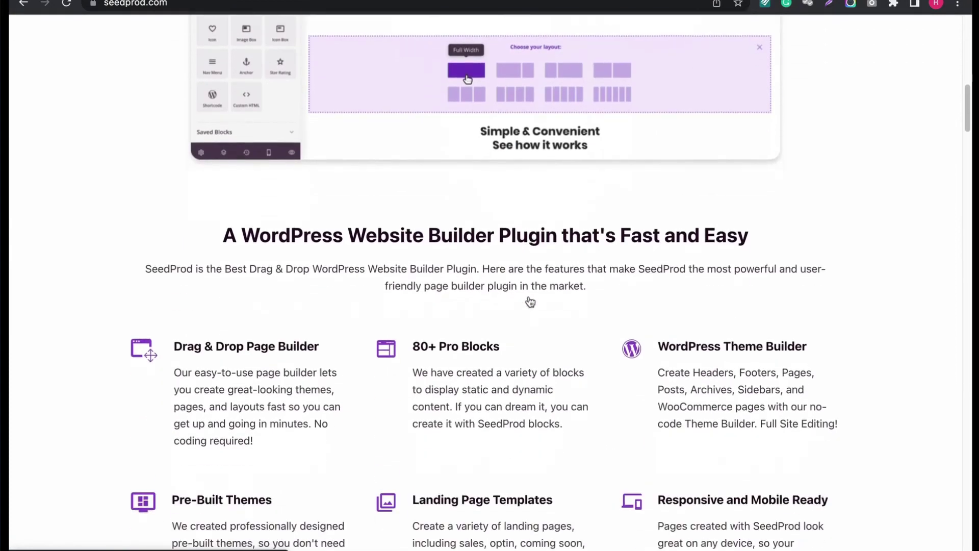
{"action": "scroll", "coordinate": [530, 303], "scroll_direction": "down", "scroll_amount": 1}
{"action": "scroll", "coordinate": [529, 296], "scroll_direction": "down", "scroll_amount": 1}
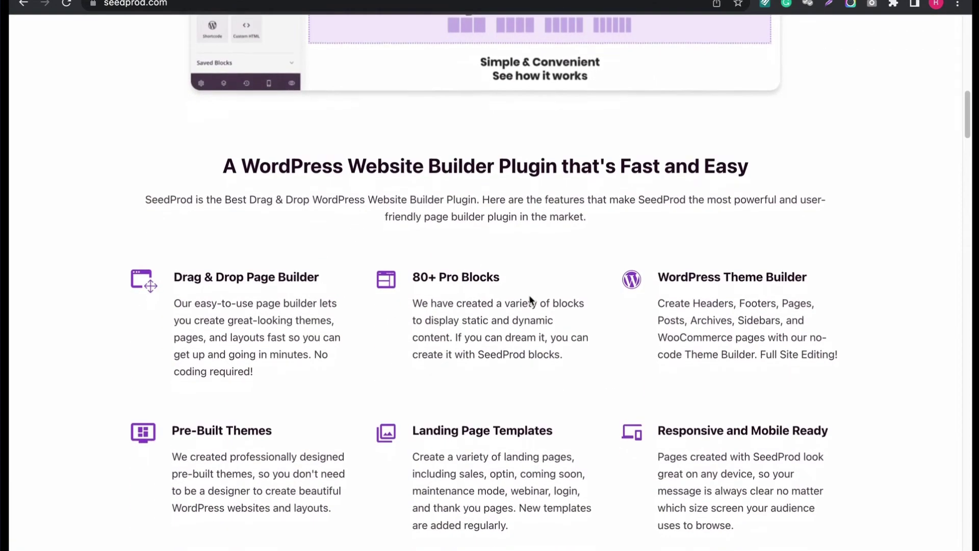
{"action": "scroll", "coordinate": [529, 296], "scroll_direction": "down", "scroll_amount": 1}
{"action": "scroll", "coordinate": [529, 300], "scroll_direction": "down", "scroll_amount": 1}
{"action": "scroll", "coordinate": [529, 300], "scroll_direction": "down", "scroll_amount": 1}
{"action": "scroll", "coordinate": [528, 301], "scroll_direction": "down", "scroll_amount": 1}
{"action": "scroll", "coordinate": [529, 300], "scroll_direction": "down", "scroll_amount": 1}
{"action": "scroll", "coordinate": [528, 296], "scroll_direction": "down", "scroll_amount": 1}
{"action": "scroll", "coordinate": [529, 296], "scroll_direction": "down", "scroll_amount": 1}
{"action": "scroll", "coordinate": [529, 296], "scroll_direction": "down", "scroll_amount": 1}
{"action": "scroll", "coordinate": [529, 296], "scroll_direction": "down", "scroll_amount": 1}
{"action": "scroll", "coordinate": [529, 300], "scroll_direction": "down", "scroll_amount": 1}
{"action": "scroll", "coordinate": [529, 300], "scroll_direction": "down", "scroll_amount": 1}
{"action": "scroll", "coordinate": [526, 304], "scroll_direction": "down", "scroll_amount": 1}
{"action": "scroll", "coordinate": [526, 304], "scroll_direction": "down", "scroll_amount": 1}
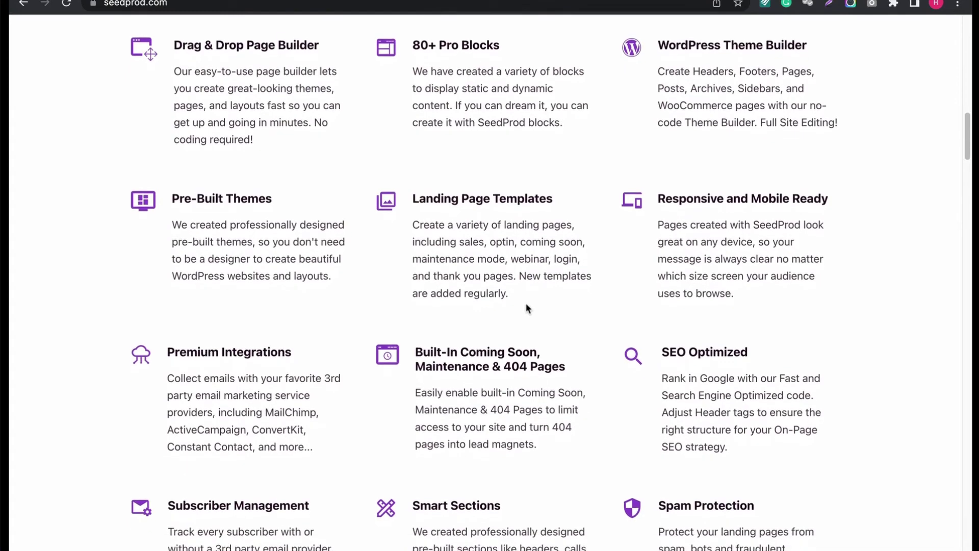
{"action": "scroll", "coordinate": [527, 304], "scroll_direction": "down", "scroll_amount": 1}
{"action": "scroll", "coordinate": [527, 302], "scroll_direction": "down", "scroll_amount": 2}
{"action": "scroll", "coordinate": [526, 302], "scroll_direction": "down", "scroll_amount": 2}
{"action": "scroll", "coordinate": [527, 303], "scroll_direction": "down", "scroll_amount": 1}
{"action": "scroll", "coordinate": [526, 302], "scroll_direction": "down", "scroll_amount": 1}
{"action": "scroll", "coordinate": [529, 304], "scroll_direction": "down", "scroll_amount": 1}
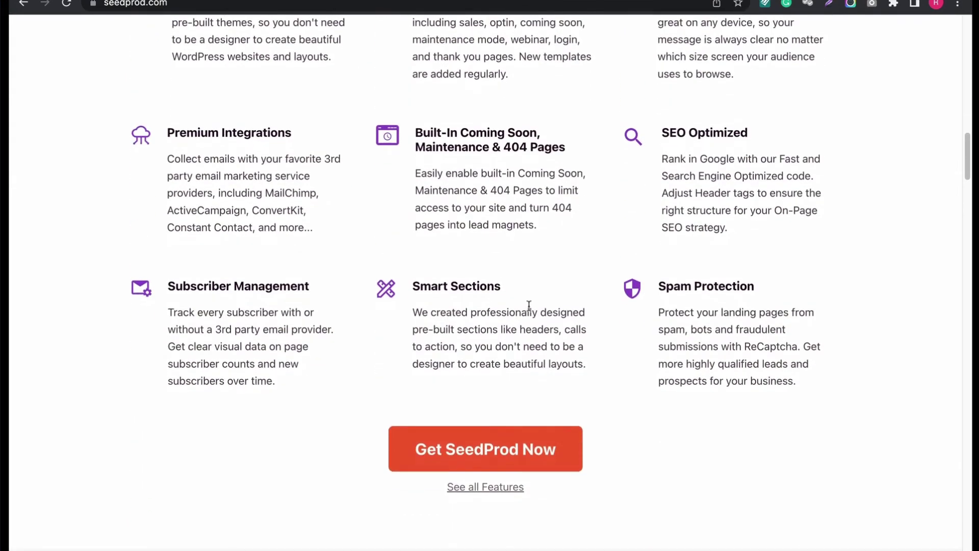
{"action": "scroll", "coordinate": [528, 306], "scroll_direction": "down", "scroll_amount": 1}
{"action": "scroll", "coordinate": [529, 306], "scroll_direction": "down", "scroll_amount": 1}
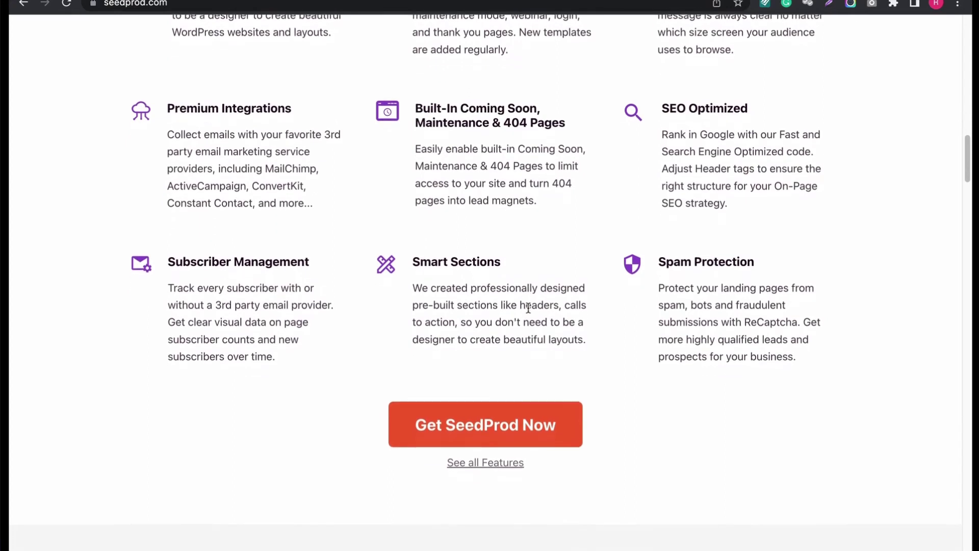
{"action": "scroll", "coordinate": [529, 306], "scroll_direction": "down", "scroll_amount": 3}
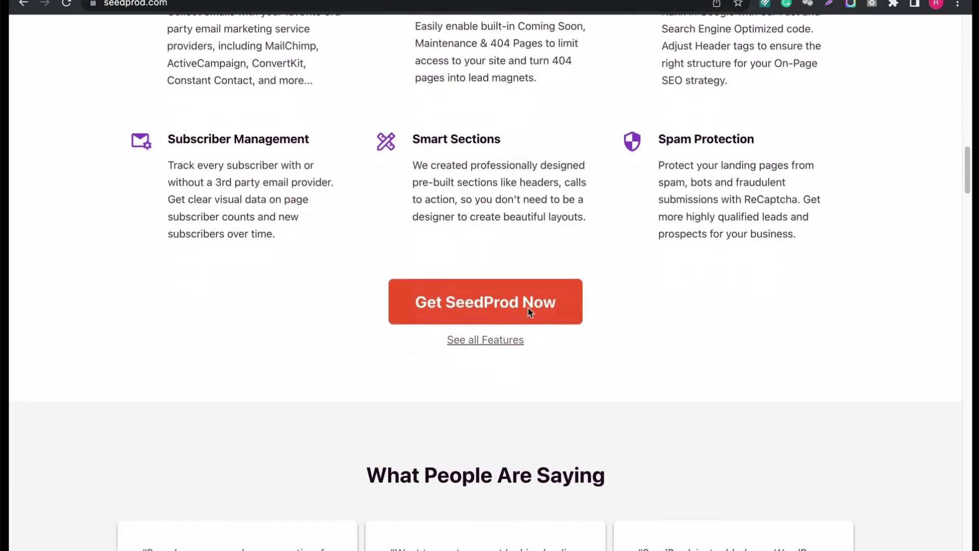
- Follow SeedProd's 'See all Features' link from the homepage feature grid
{"action": "left_click", "coordinate": [513, 345]}
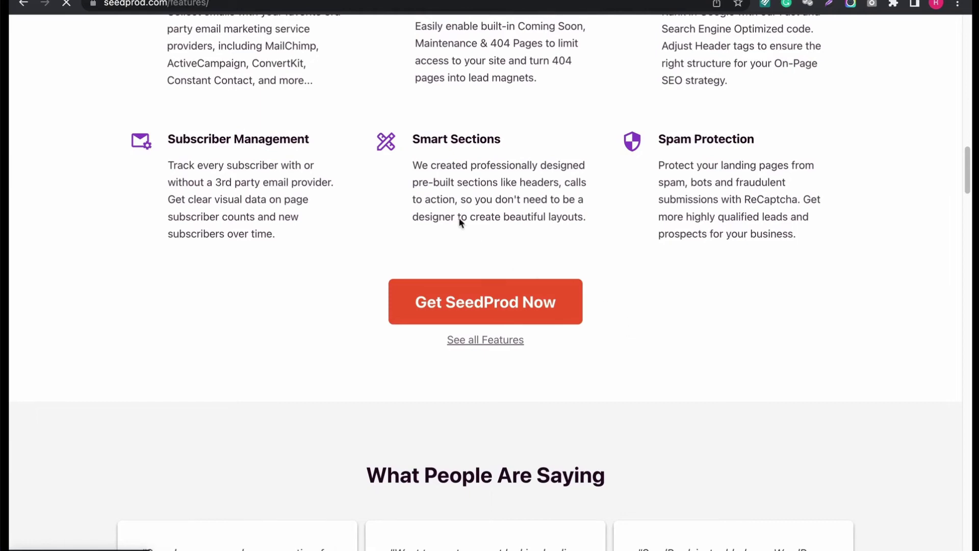
{"action": "scroll", "coordinate": [460, 220], "scroll_direction": "down", "scroll_amount": 1}
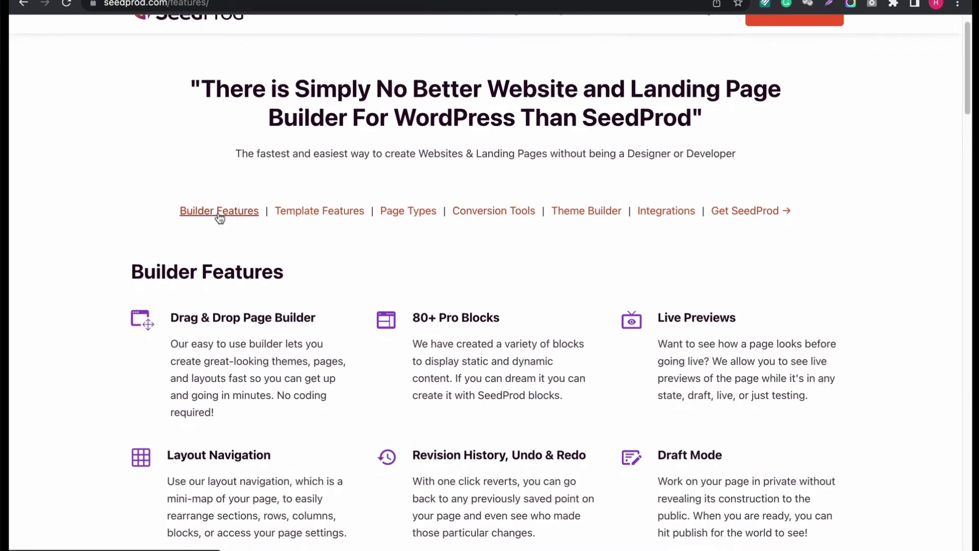
- Jump to the Builder Features and Theme Builder sections of SeedProd's features page
{"action": "left_click", "coordinate": [218, 213]}
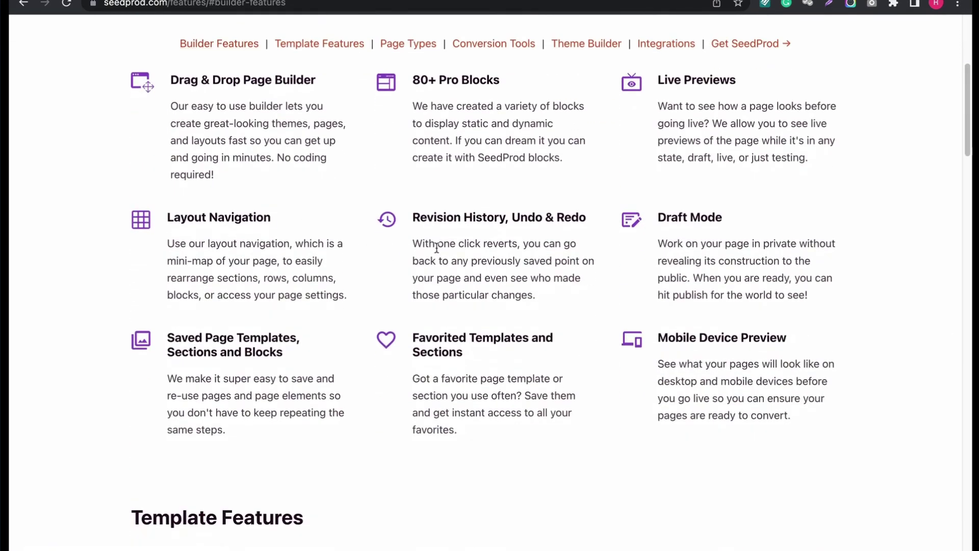
{"action": "scroll", "coordinate": [485, 259], "scroll_direction": "down", "scroll_amount": 2}
{"action": "scroll", "coordinate": [486, 258], "scroll_direction": "down", "scroll_amount": 2}
{"action": "scroll", "coordinate": [485, 257], "scroll_direction": "down", "scroll_amount": 1}
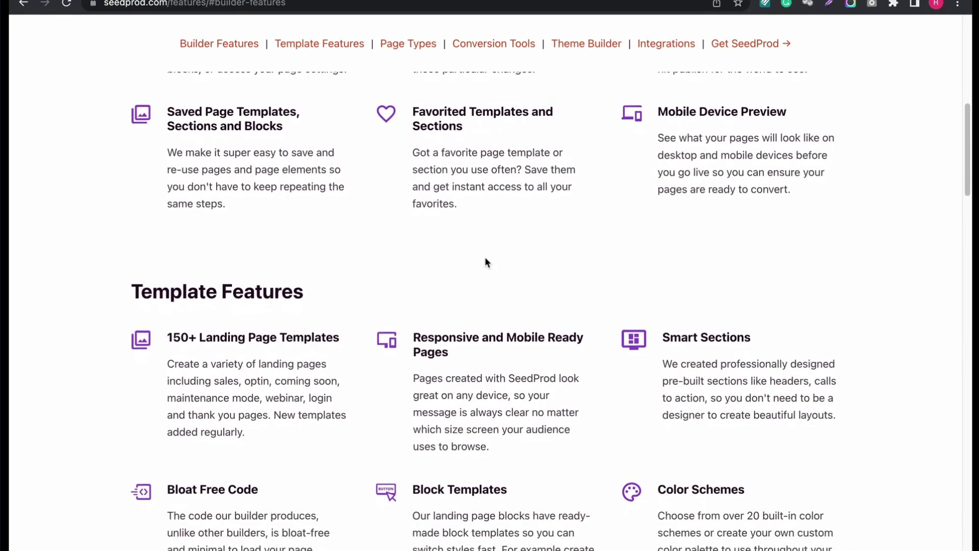
{"action": "scroll", "coordinate": [485, 258], "scroll_direction": "up", "scroll_amount": 1}
{"action": "scroll", "coordinate": [486, 254], "scroll_direction": "up", "scroll_amount": 1}
{"action": "scroll", "coordinate": [487, 254], "scroll_direction": "down", "scroll_amount": 10}
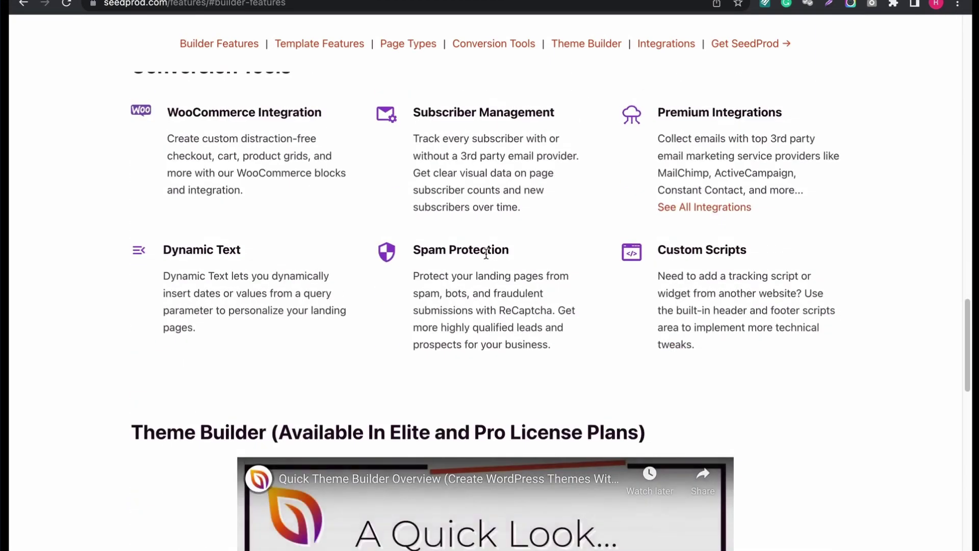
{"action": "scroll", "coordinate": [487, 255], "scroll_direction": "down", "scroll_amount": 5}
{"action": "scroll", "coordinate": [486, 255], "scroll_direction": "up", "scroll_amount": 10}
{"action": "scroll", "coordinate": [488, 255], "scroll_direction": "up", "scroll_amount": 10}
{"action": "scroll", "coordinate": [487, 255], "scroll_direction": "up", "scroll_amount": 2}
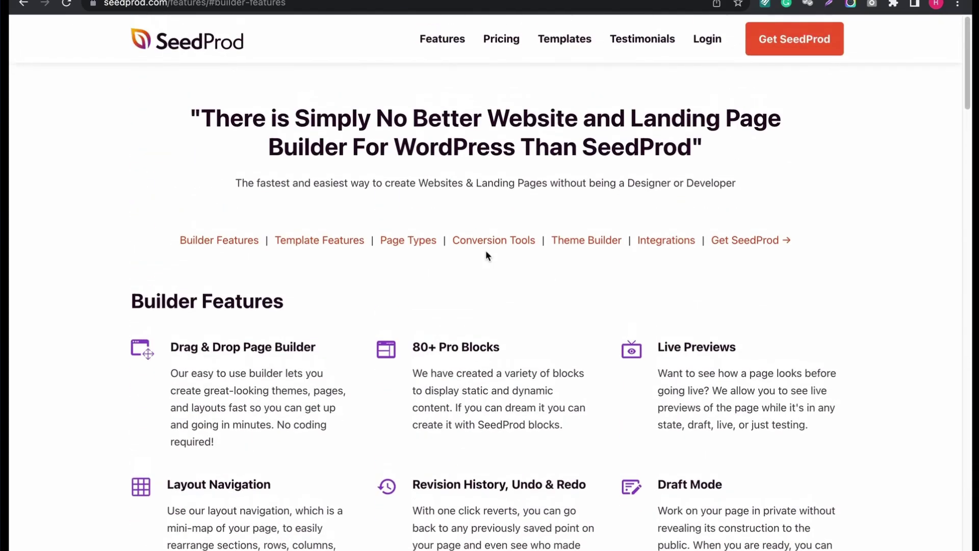
{"action": "left_click", "coordinate": [573, 243]}
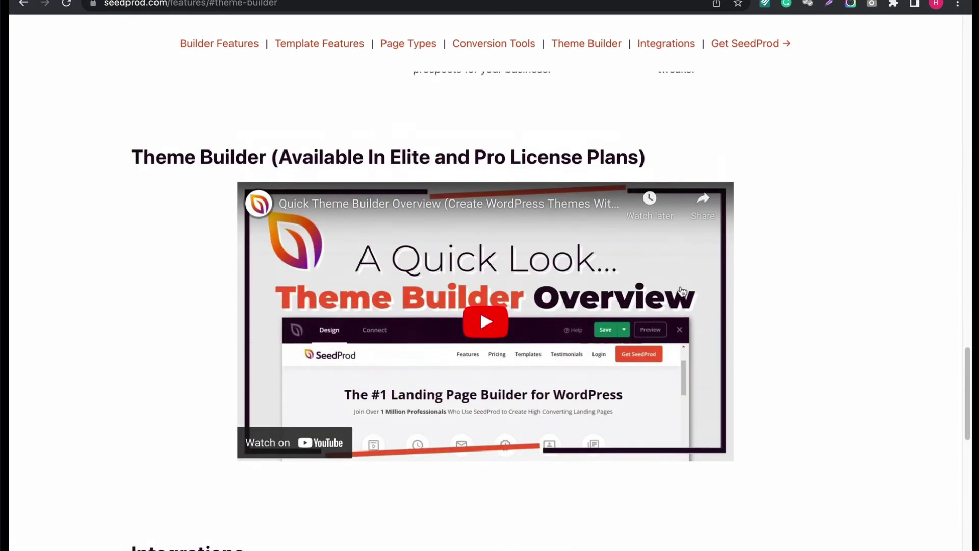
{"action": "scroll", "coordinate": [682, 292], "scroll_direction": "up", "scroll_amount": 2}
{"action": "scroll", "coordinate": [682, 291], "scroll_direction": "up", "scroll_amount": 2}
{"action": "scroll", "coordinate": [682, 292], "scroll_direction": "up", "scroll_amount": 8}
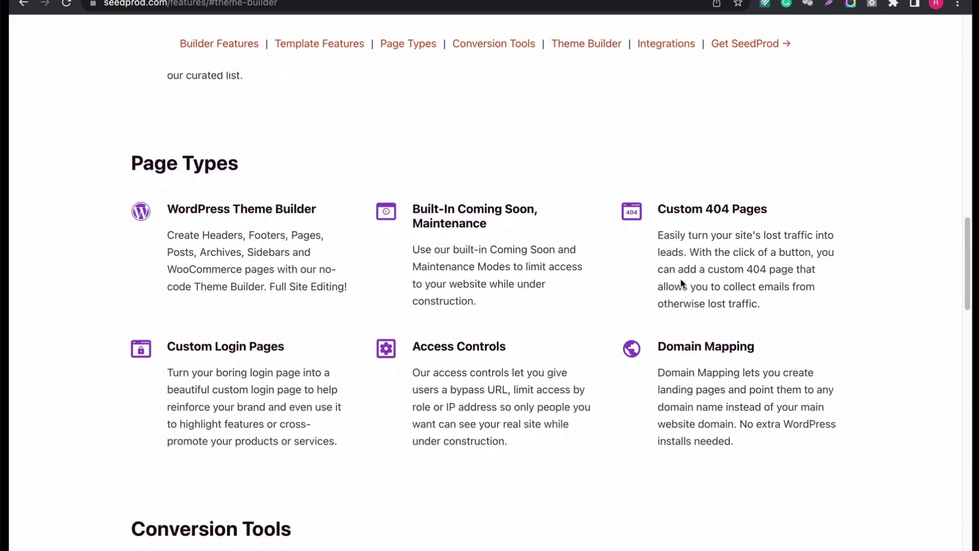
{"action": "scroll", "coordinate": [682, 285], "scroll_direction": "up", "scroll_amount": 5}
{"action": "scroll", "coordinate": [681, 278], "scroll_direction": "up", "scroll_amount": 3}
{"action": "scroll", "coordinate": [681, 274], "scroll_direction": "down", "scroll_amount": 4}
{"action": "scroll", "coordinate": [679, 274], "scroll_direction": "down", "scroll_amount": 6}
{"action": "scroll", "coordinate": [620, 279], "scroll_direction": "up", "scroll_amount": 1}
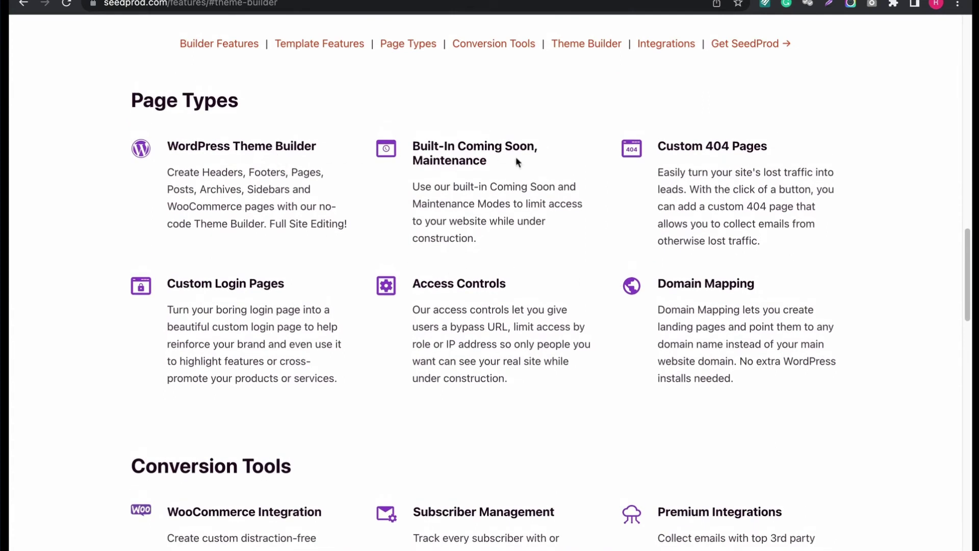
{"action": "scroll", "coordinate": [739, 170], "scroll_direction": "down", "scroll_amount": 1}
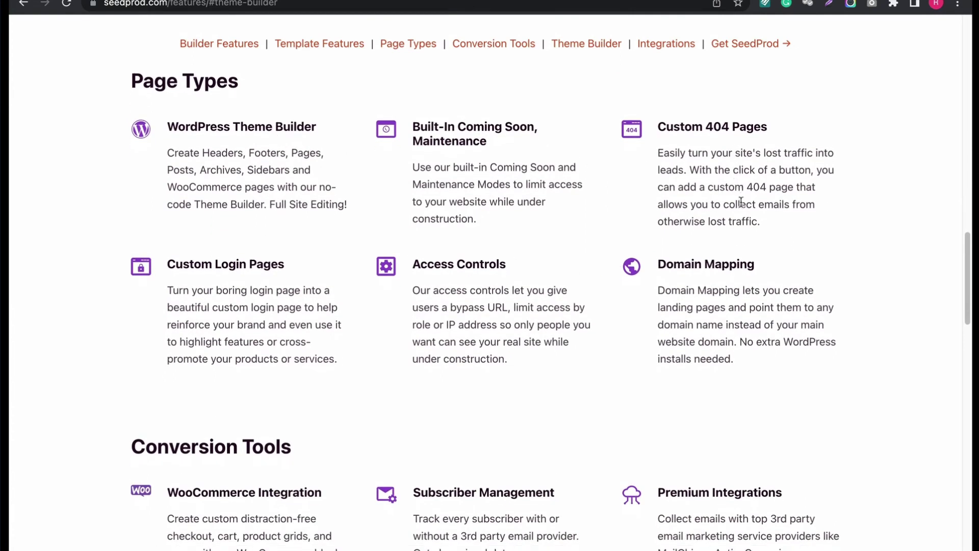
{"action": "scroll", "coordinate": [740, 204], "scroll_direction": "down", "scroll_amount": 3}
{"action": "scroll", "coordinate": [740, 204], "scroll_direction": "down", "scroll_amount": 3}
{"action": "scroll", "coordinate": [741, 204], "scroll_direction": "down", "scroll_amount": 2}
{"action": "scroll", "coordinate": [742, 210], "scroll_direction": "up", "scroll_amount": 5}
{"action": "scroll", "coordinate": [744, 203], "scroll_direction": "up", "scroll_amount": 5}
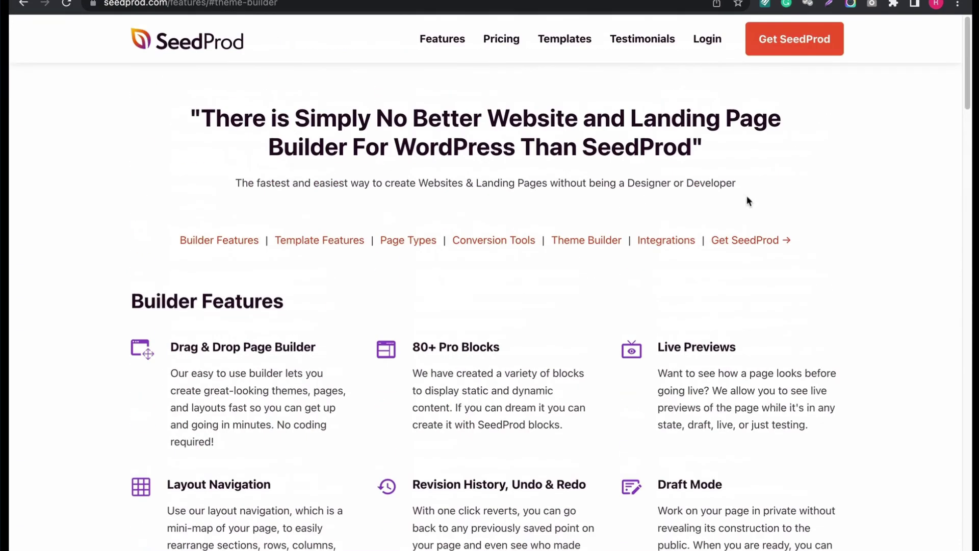
- Switch to the SeedProd plugin tab on WordPress.org with Ctrl+Tab
{"action": "key", "text": "ctrl+Tab"}
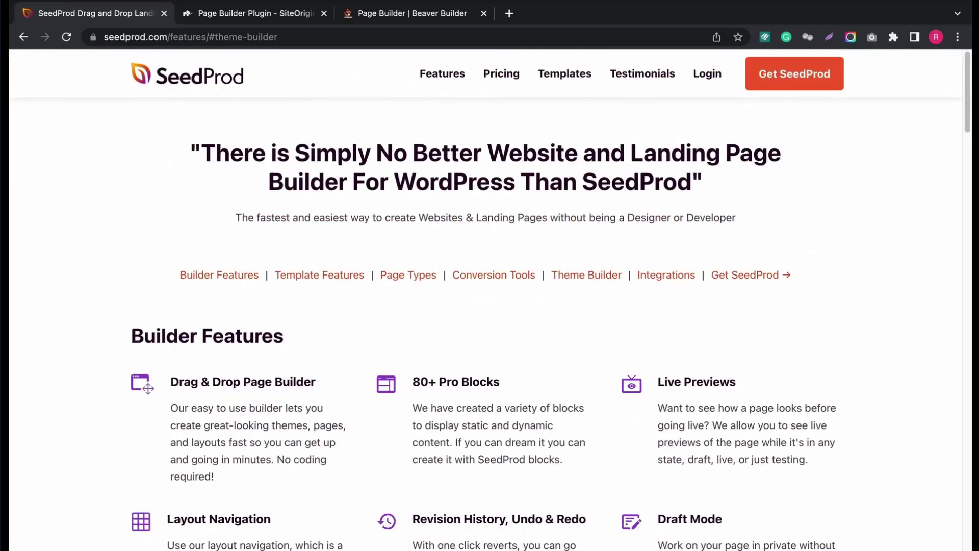
{"action": "scroll", "coordinate": [707, 249], "scroll_direction": "down", "scroll_amount": 3}
{"action": "scroll", "coordinate": [563, 259], "scroll_direction": "down", "scroll_amount": 8}
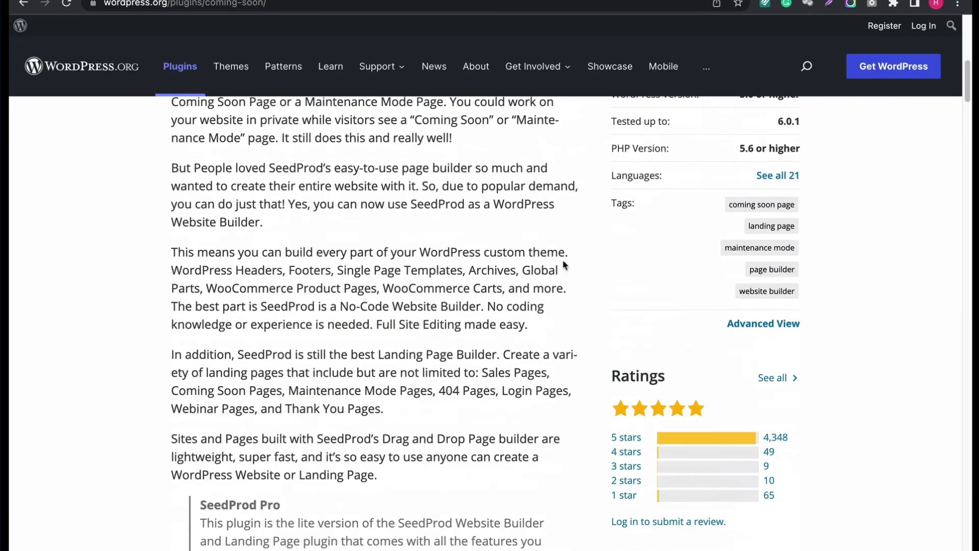
{"action": "scroll", "coordinate": [565, 258], "scroll_direction": "down", "scroll_amount": 8}
{"action": "scroll", "coordinate": [565, 258], "scroll_direction": "down", "scroll_amount": 6}
{"action": "scroll", "coordinate": [565, 258], "scroll_direction": "down", "scroll_amount": 4}
{"action": "scroll", "coordinate": [565, 258], "scroll_direction": "down", "scroll_amount": 8}
{"action": "scroll", "coordinate": [565, 259], "scroll_direction": "down", "scroll_amount": 3}
{"action": "scroll", "coordinate": [565, 258], "scroll_direction": "down", "scroll_amount": 8}
{"action": "scroll", "coordinate": [565, 257], "scroll_direction": "down", "scroll_amount": 3}
{"action": "scroll", "coordinate": [566, 257], "scroll_direction": "down", "scroll_amount": 6}
{"action": "scroll", "coordinate": [566, 257], "scroll_direction": "down", "scroll_amount": 6}
{"action": "scroll", "coordinate": [565, 257], "scroll_direction": "down", "scroll_amount": 8}
{"action": "scroll", "coordinate": [566, 256], "scroll_direction": "down", "scroll_amount": 6}
{"action": "scroll", "coordinate": [565, 256], "scroll_direction": "down", "scroll_amount": 8}
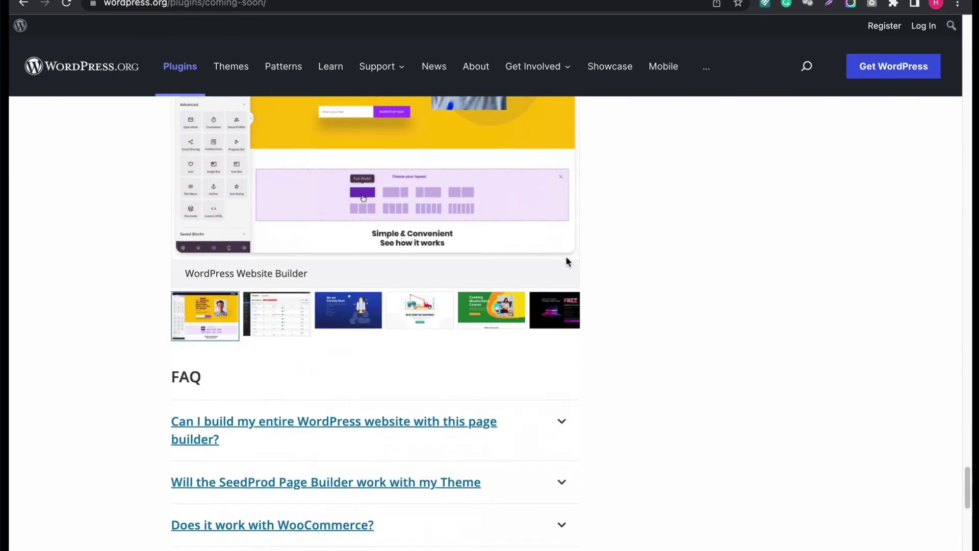
{"action": "scroll", "coordinate": [566, 256], "scroll_direction": "down", "scroll_amount": 2}
{"action": "scroll", "coordinate": [565, 257], "scroll_direction": "down", "scroll_amount": 2}
{"action": "scroll", "coordinate": [565, 256], "scroll_direction": "down", "scroll_amount": 5}
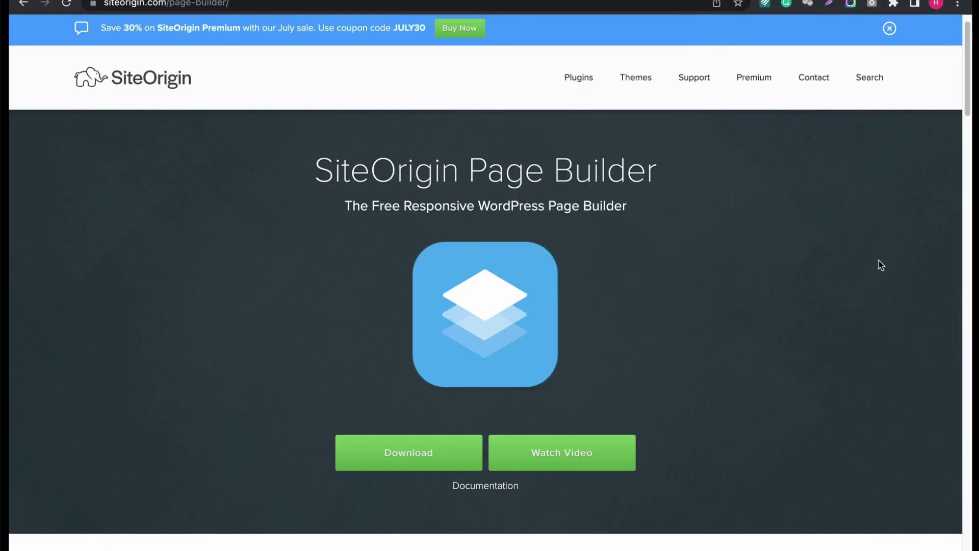
{"action": "scroll", "coordinate": [880, 261], "scroll_direction": "down", "scroll_amount": 4}
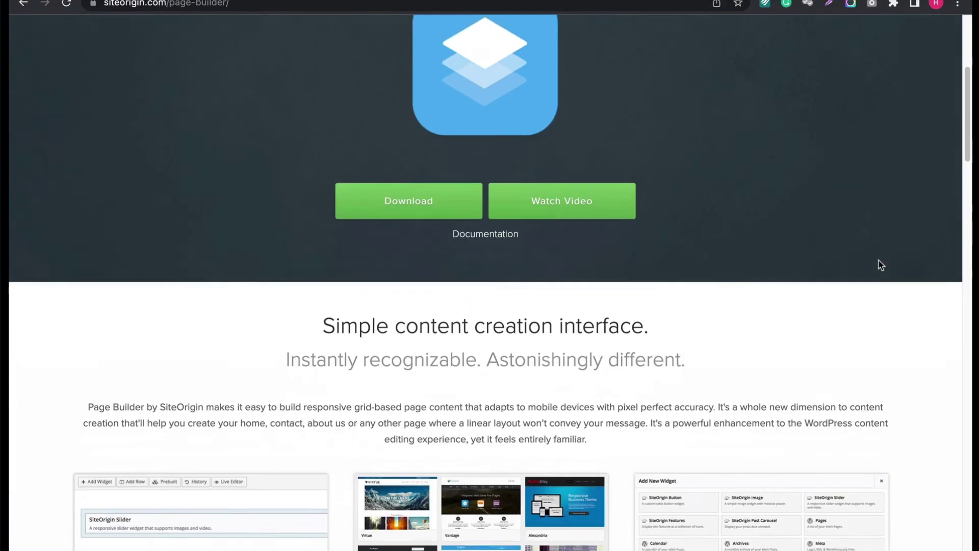
{"action": "scroll", "coordinate": [880, 265], "scroll_direction": "down", "scroll_amount": 3}
{"action": "scroll", "coordinate": [879, 264], "scroll_direction": "down", "scroll_amount": 2}
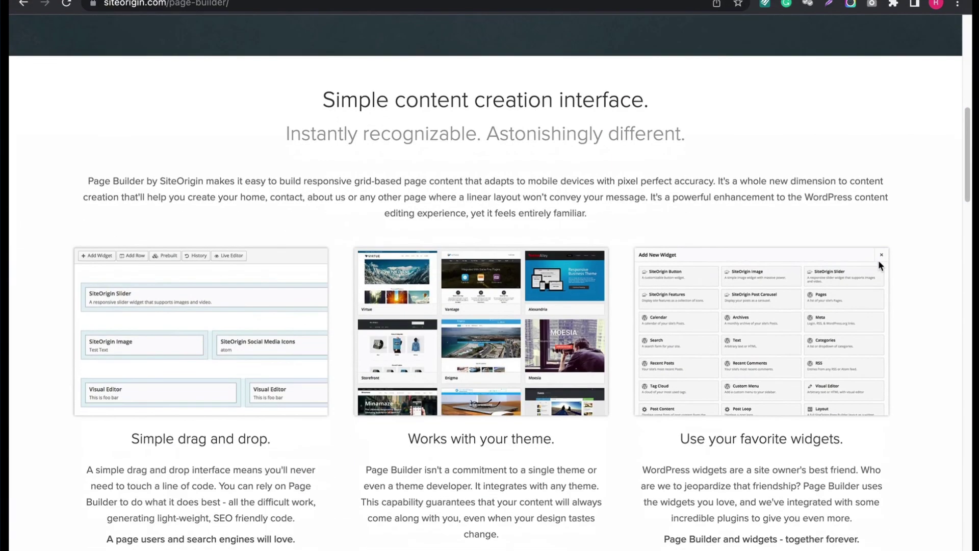
{"action": "scroll", "coordinate": [879, 260], "scroll_direction": "down", "scroll_amount": 1}
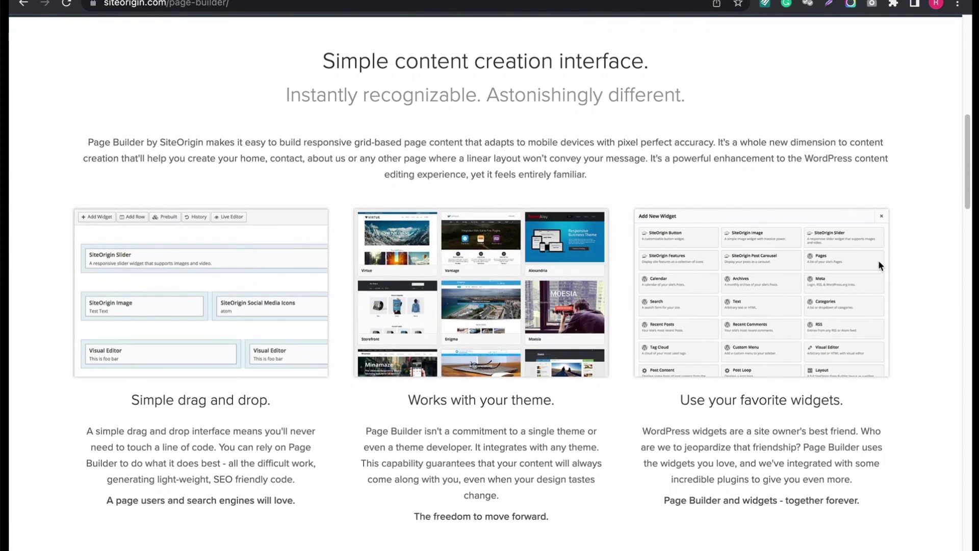
{"action": "scroll", "coordinate": [879, 260], "scroll_direction": "down", "scroll_amount": 3}
{"action": "scroll", "coordinate": [879, 260], "scroll_direction": "down", "scroll_amount": 2}
{"action": "scroll", "coordinate": [878, 260], "scroll_direction": "down", "scroll_amount": 1}
{"action": "scroll", "coordinate": [879, 260], "scroll_direction": "down", "scroll_amount": 2}
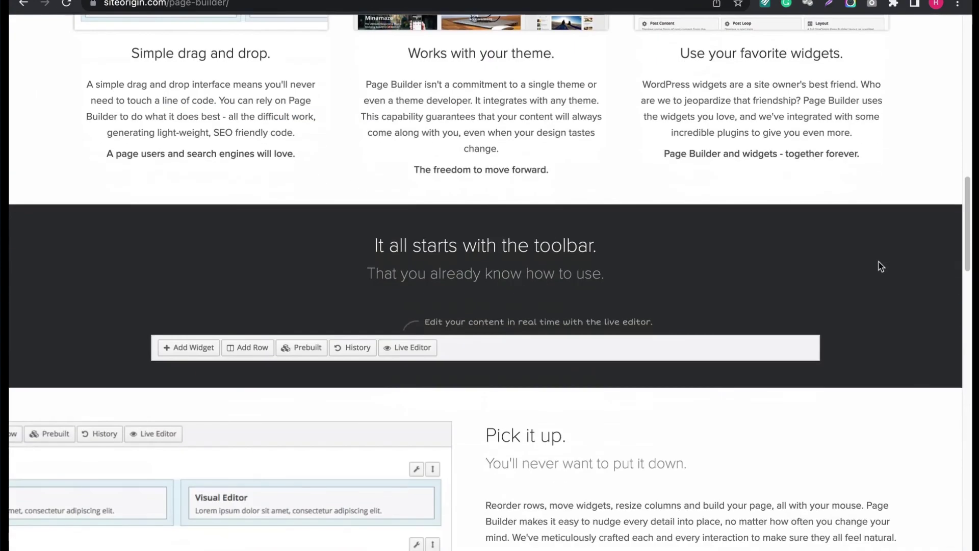
{"action": "scroll", "coordinate": [880, 262], "scroll_direction": "down", "scroll_amount": 2}
{"action": "scroll", "coordinate": [879, 262], "scroll_direction": "down", "scroll_amount": 3}
{"action": "scroll", "coordinate": [879, 262], "scroll_direction": "down", "scroll_amount": 1}
{"action": "scroll", "coordinate": [878, 261], "scroll_direction": "down", "scroll_amount": 1}
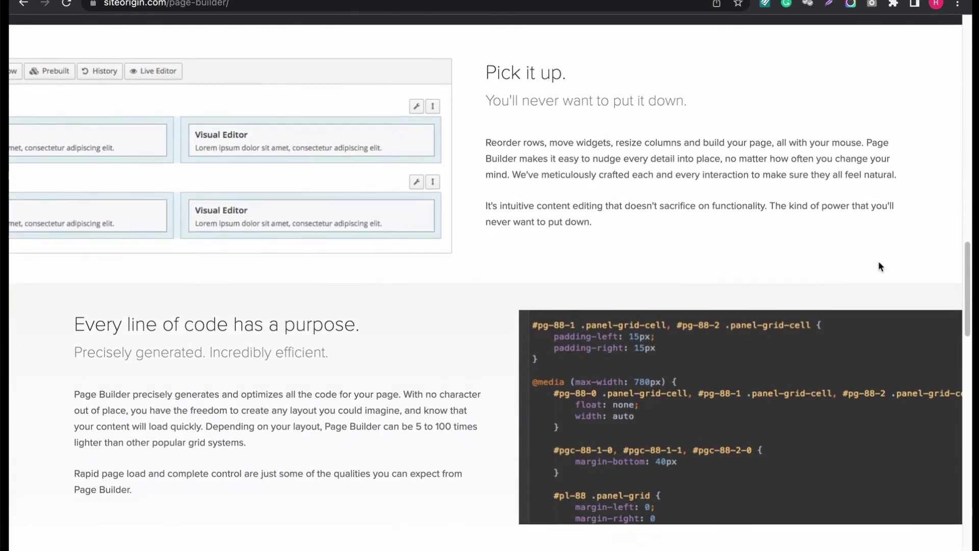
{"action": "scroll", "coordinate": [879, 261], "scroll_direction": "down", "scroll_amount": 1}
{"action": "scroll", "coordinate": [878, 261], "scroll_direction": "down", "scroll_amount": 2}
{"action": "scroll", "coordinate": [880, 262], "scroll_direction": "down", "scroll_amount": 1}
{"action": "scroll", "coordinate": [879, 263], "scroll_direction": "down", "scroll_amount": 1}
{"action": "scroll", "coordinate": [880, 262], "scroll_direction": "down", "scroll_amount": 2}
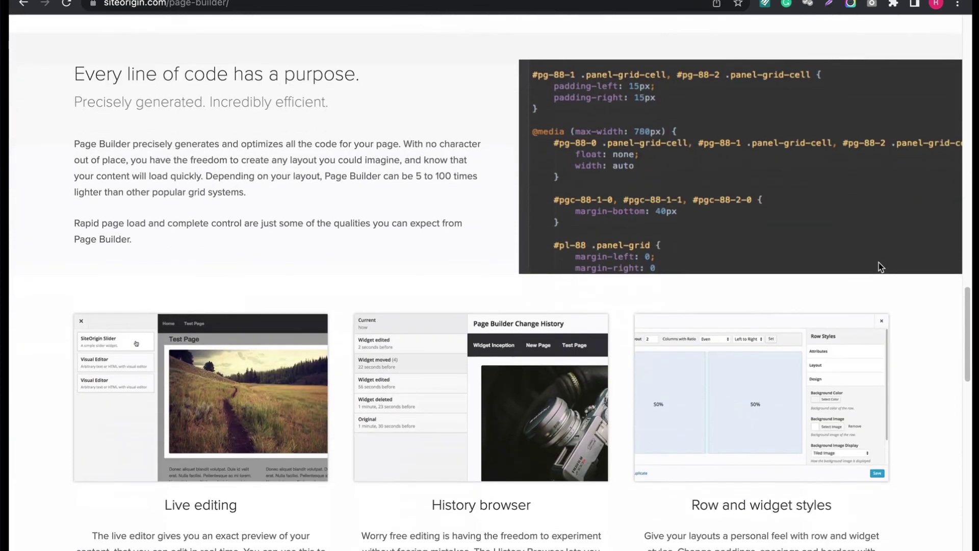
{"action": "scroll", "coordinate": [880, 262], "scroll_direction": "down", "scroll_amount": 1}
{"action": "scroll", "coordinate": [879, 262], "scroll_direction": "down", "scroll_amount": 1}
{"action": "scroll", "coordinate": [879, 262], "scroll_direction": "down", "scroll_amount": 1}
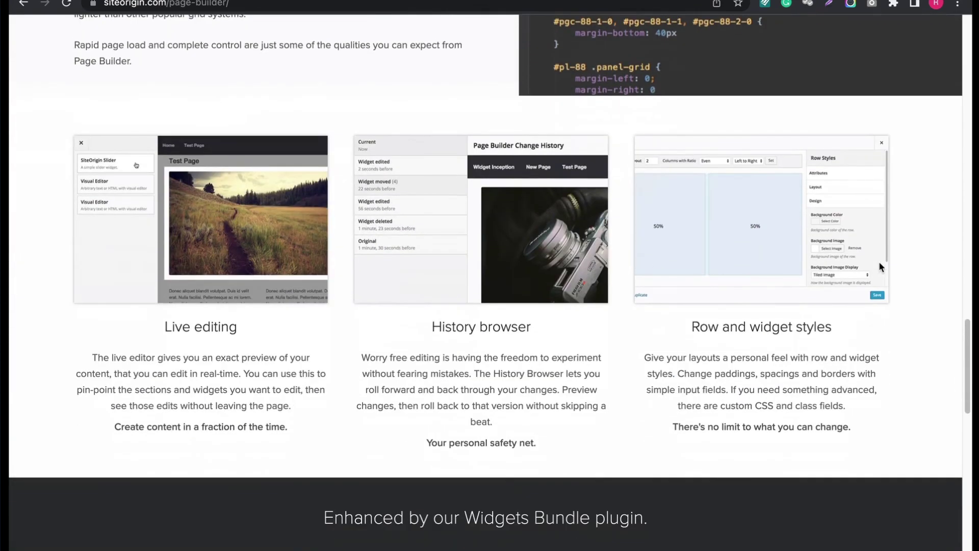
{"action": "scroll", "coordinate": [879, 260], "scroll_direction": "down", "scroll_amount": 1}
{"action": "scroll", "coordinate": [880, 261], "scroll_direction": "down", "scroll_amount": 1}
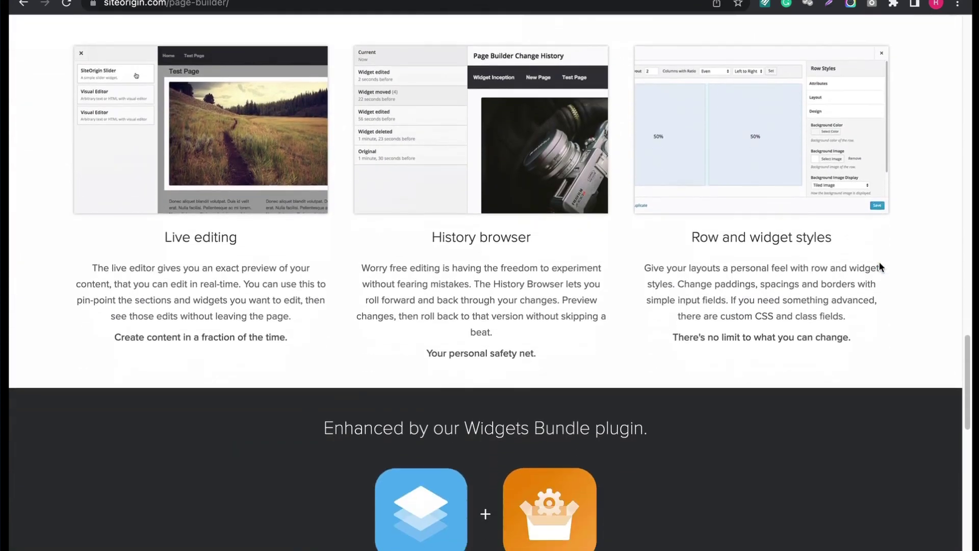
{"action": "scroll", "coordinate": [879, 267], "scroll_direction": "down", "scroll_amount": 2}
{"action": "scroll", "coordinate": [879, 267], "scroll_direction": "down", "scroll_amount": 1}
{"action": "scroll", "coordinate": [879, 266], "scroll_direction": "down", "scroll_amount": 1}
{"action": "scroll", "coordinate": [880, 266], "scroll_direction": "down", "scroll_amount": 1}
{"action": "scroll", "coordinate": [879, 263], "scroll_direction": "down", "scroll_amount": 1}
{"action": "scroll", "coordinate": [879, 263], "scroll_direction": "down", "scroll_amount": 1}
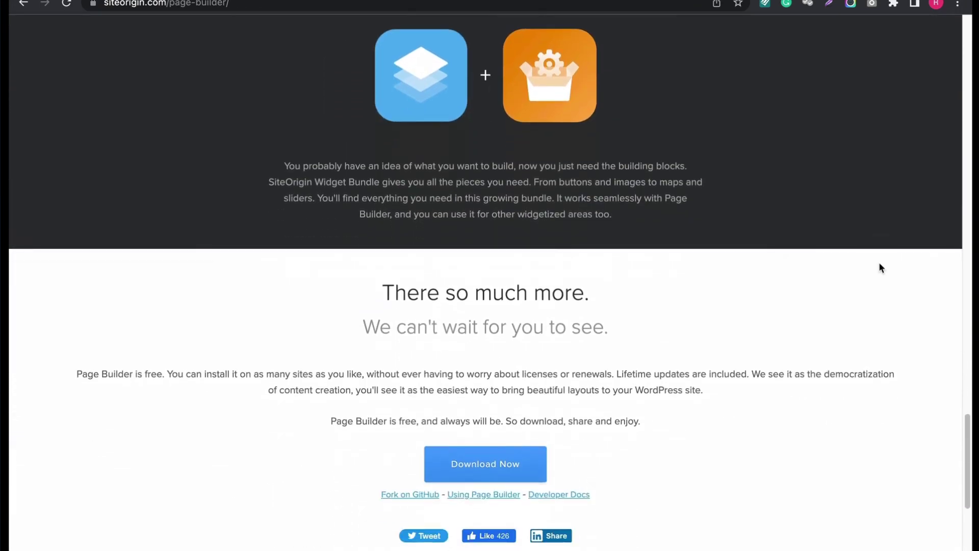
{"action": "scroll", "coordinate": [879, 261], "scroll_direction": "down", "scroll_amount": 1}
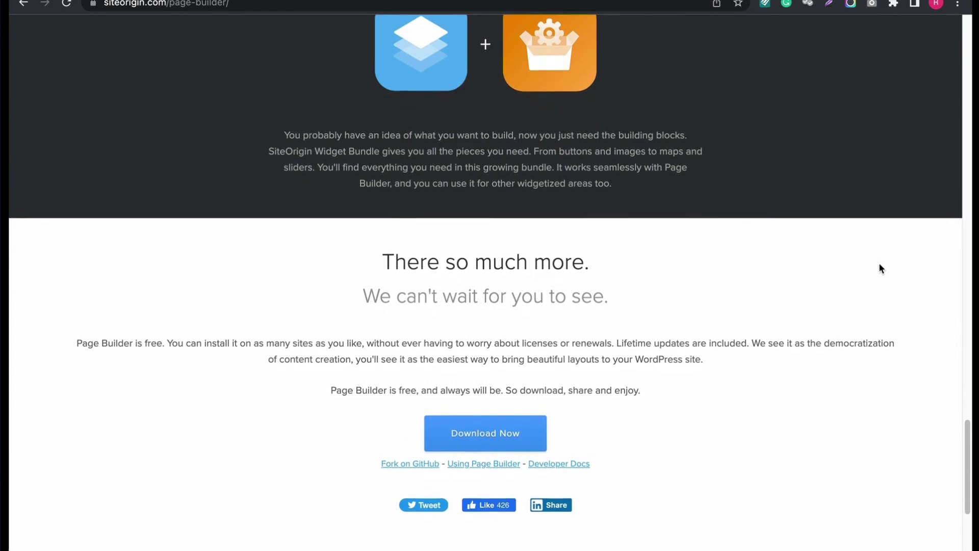
{"action": "scroll", "coordinate": [879, 263], "scroll_direction": "down", "scroll_amount": 1}
{"action": "scroll", "coordinate": [879, 262], "scroll_direction": "down", "scroll_amount": 1}
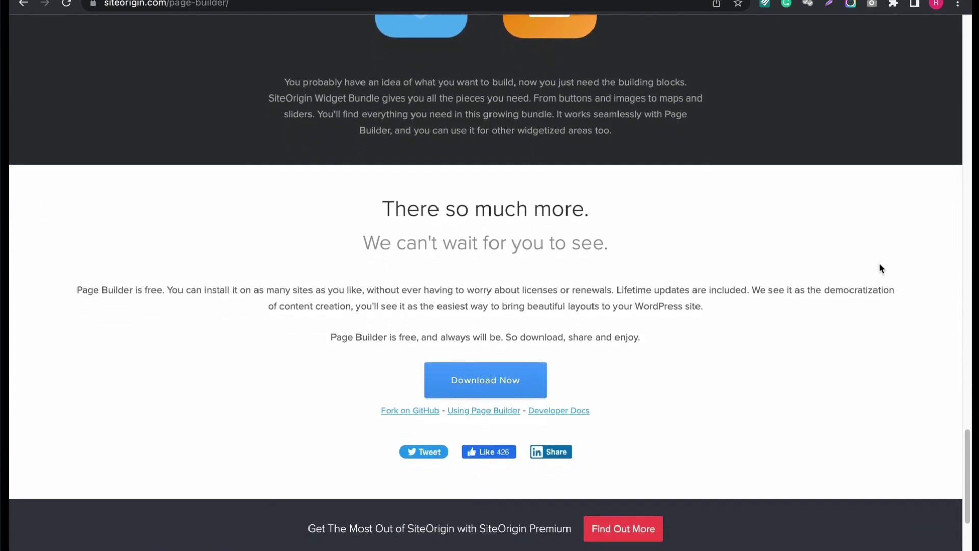